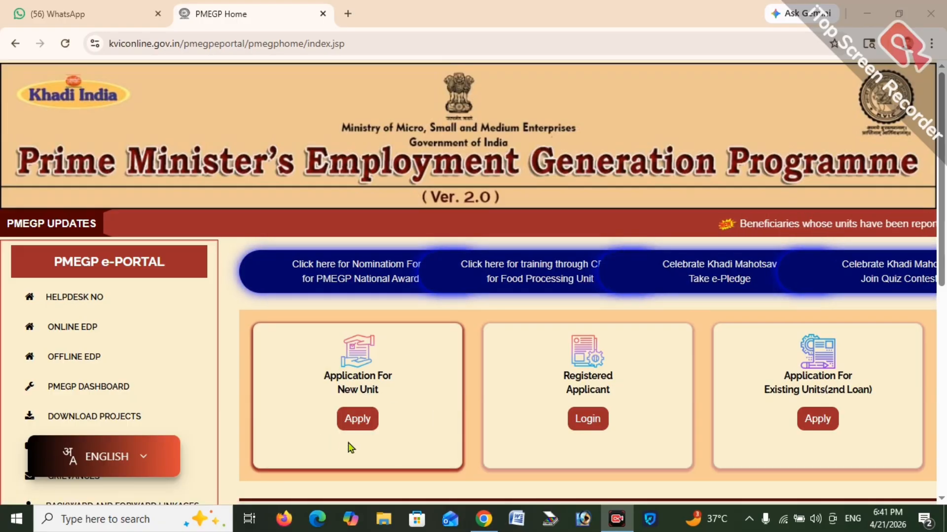
# Start a PMEGP application for a new unit and accept the Aadhaar consent declaration.
pyautogui.click(364, 422)
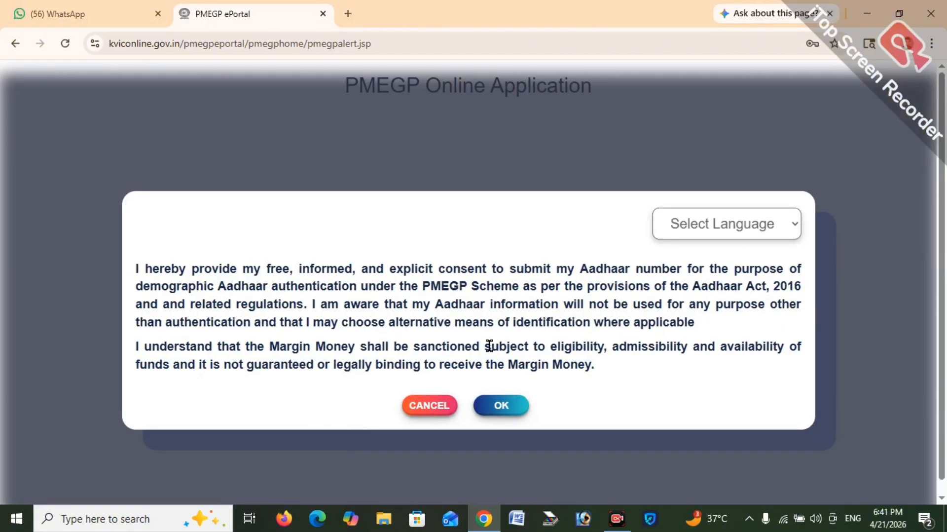
pyautogui.click(503, 409)
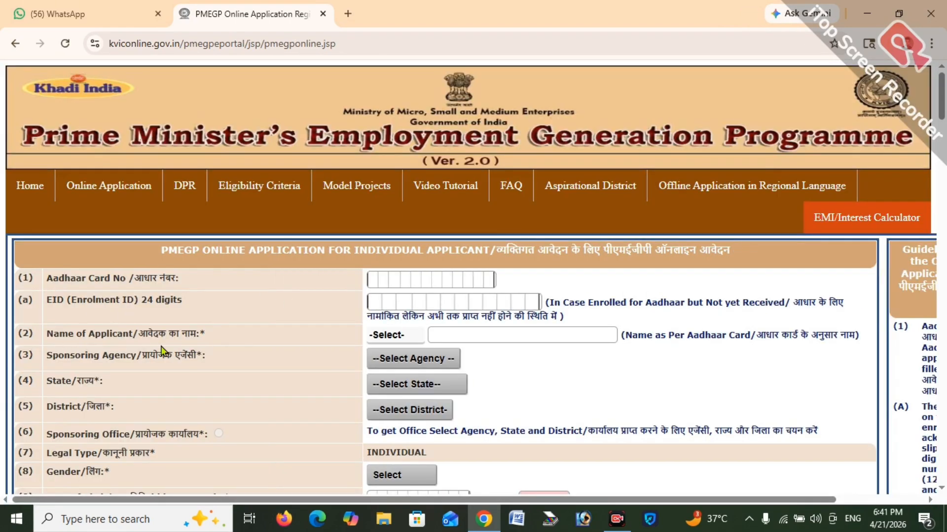
# Set the applicant's title to Kum. and the sponsoring agency to DIC.
pyautogui.click(392, 336)
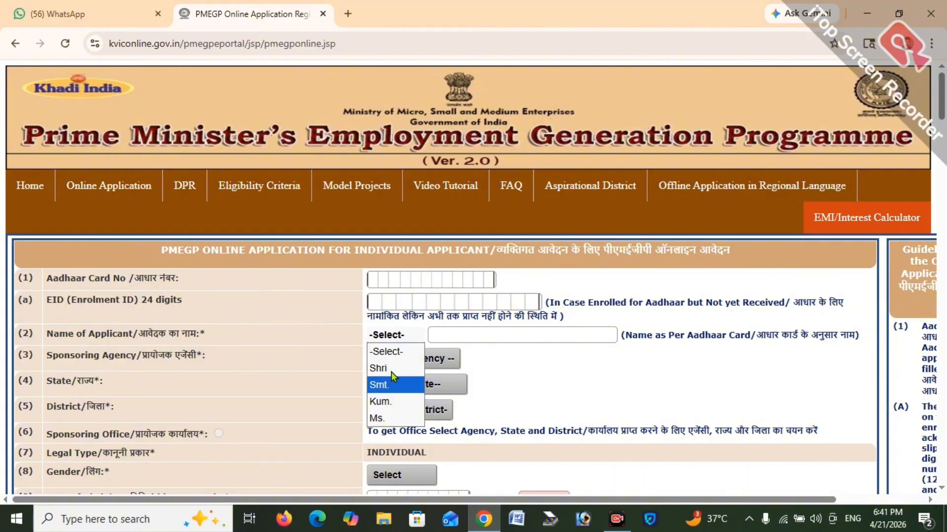
pyautogui.click(390, 402)
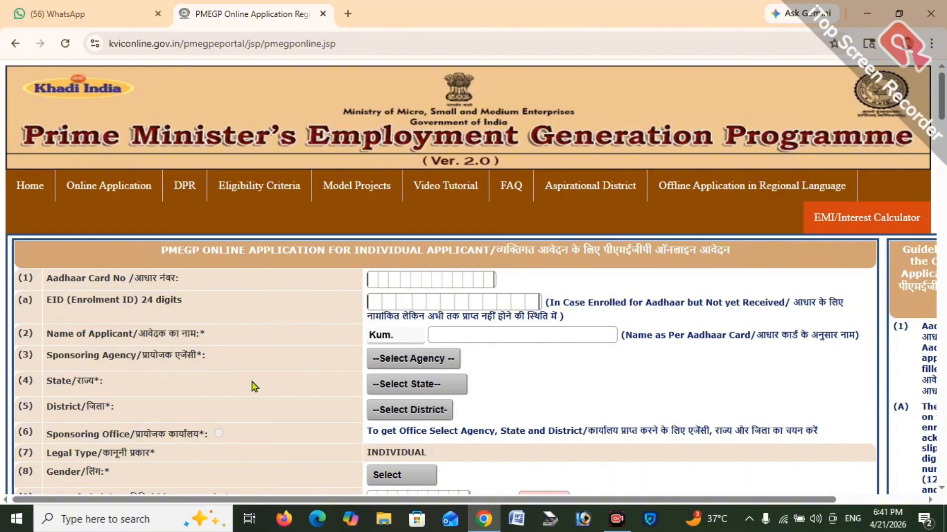
pyautogui.click(406, 364)
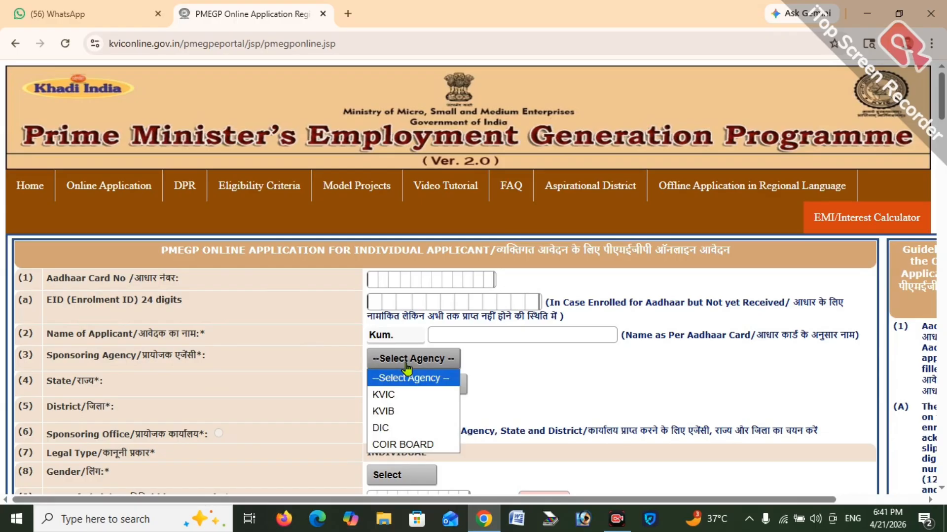
pyautogui.click(408, 429)
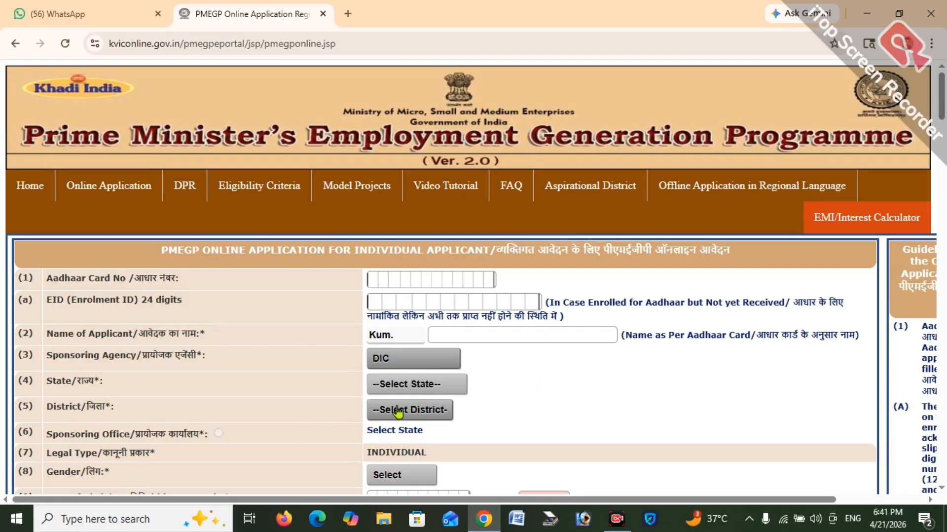
# Set the state to Bihar and the district to Banka, with District Industries Center as the sponsoring office.
pyautogui.click(397, 384)
pyautogui.click(388, 131)
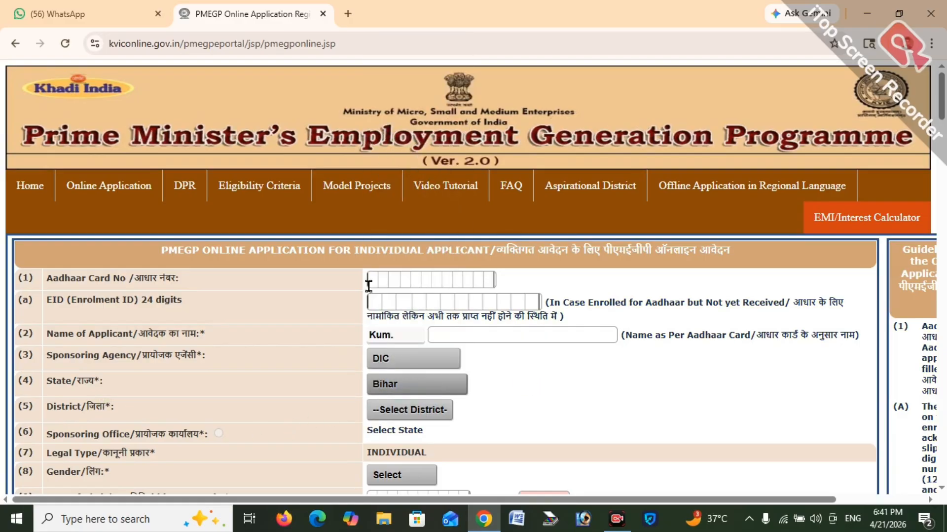
pyautogui.scroll(-1, 375, 320)
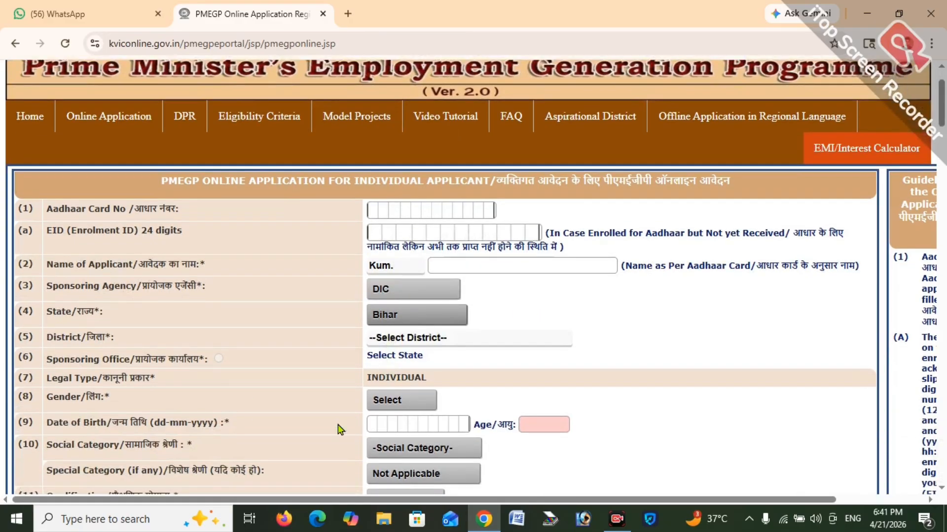
pyautogui.click(427, 340)
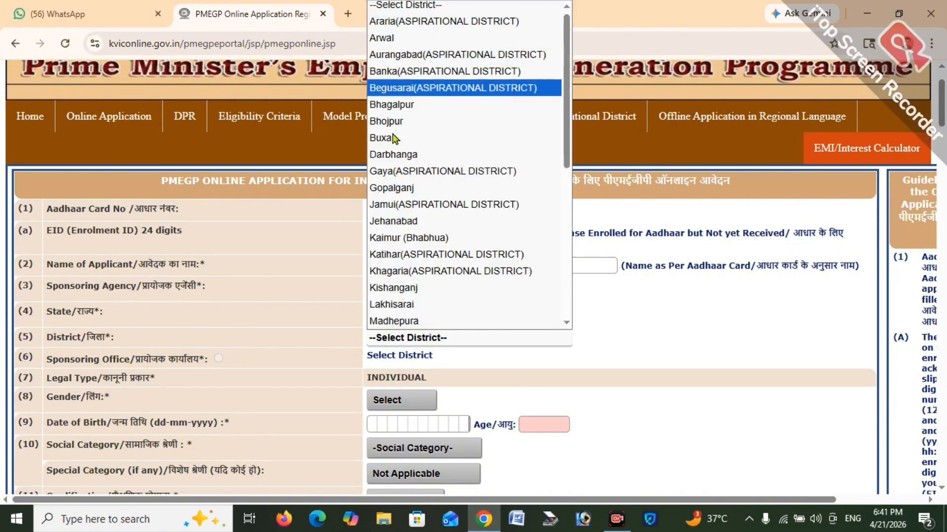
pyautogui.click(394, 71)
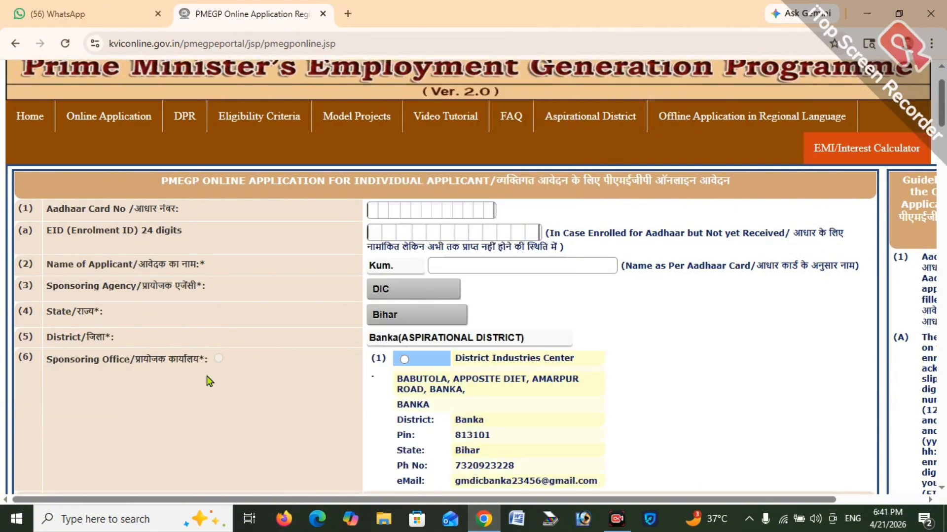
pyautogui.click(405, 359)
# Set the applicant's gender to Male and the social category to Other Backward Caste, leaving the date of birth blank.
pyautogui.scroll(-3, 498, 389)
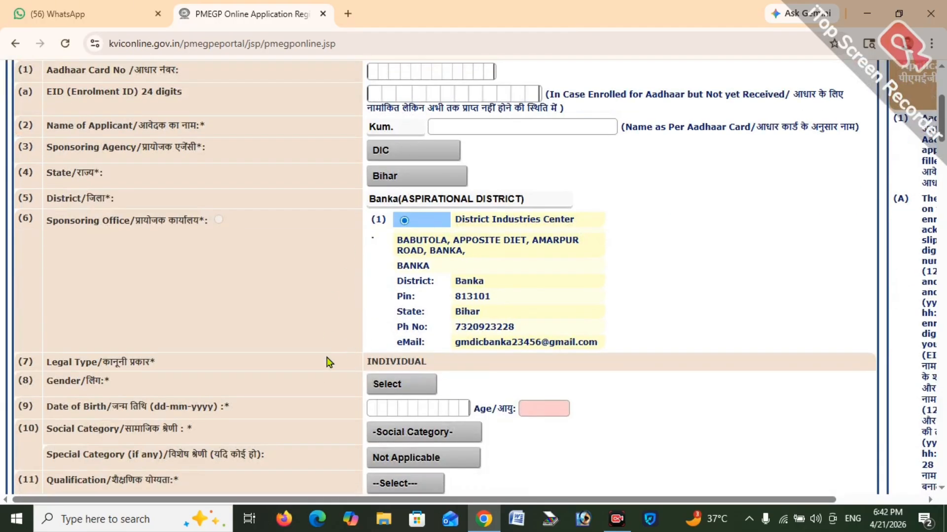
pyautogui.scroll(-1, 329, 362)
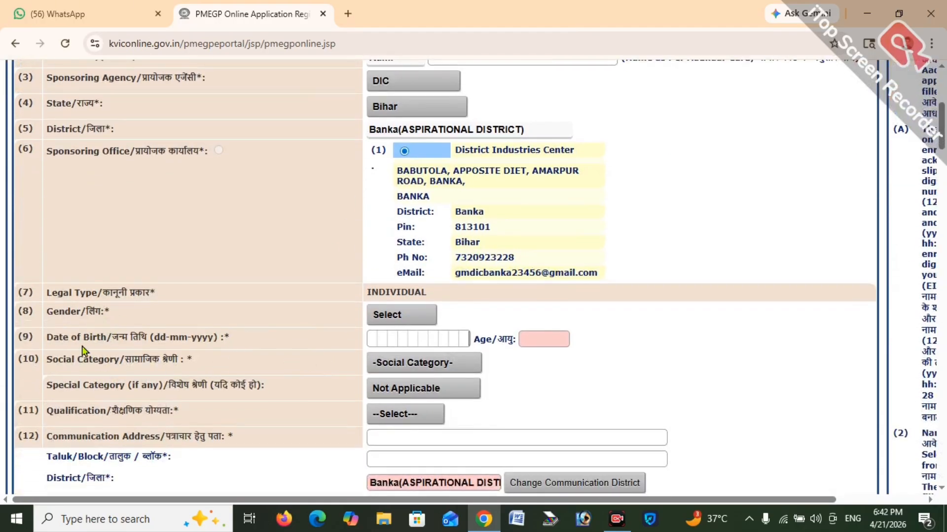
pyautogui.click(376, 324)
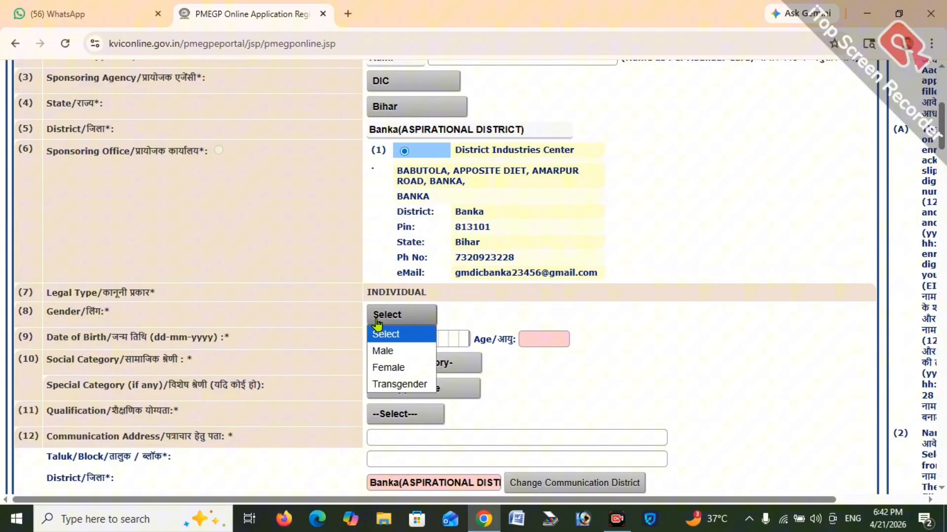
pyautogui.click(383, 351)
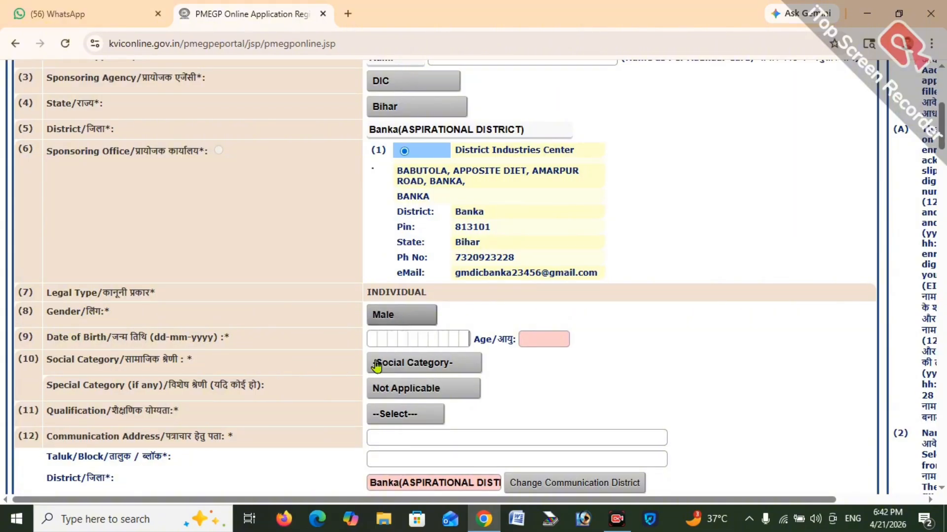
pyautogui.click(375, 340)
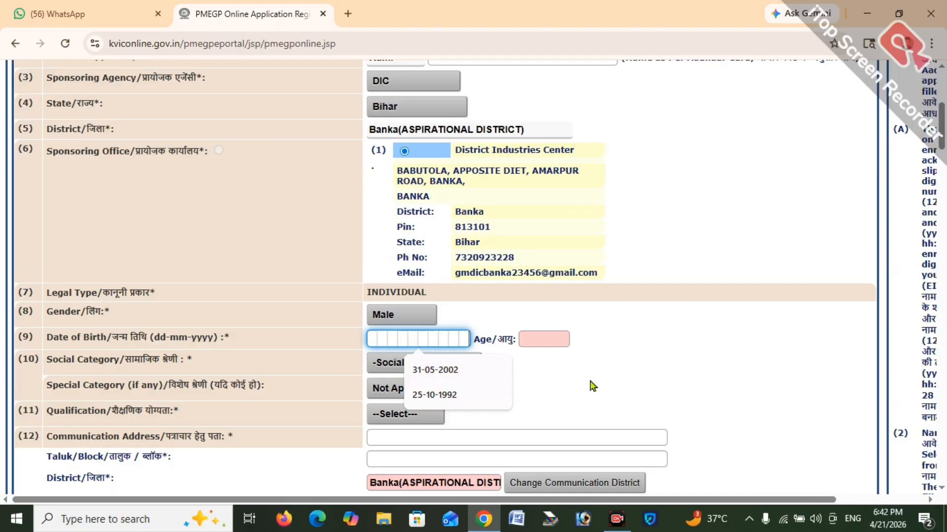
pyautogui.press('Escape')
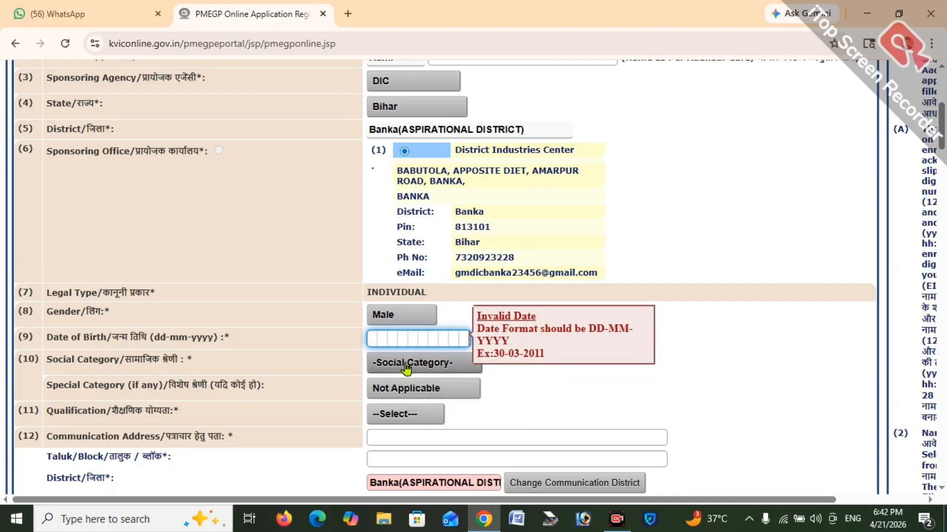
pyautogui.click(402, 363)
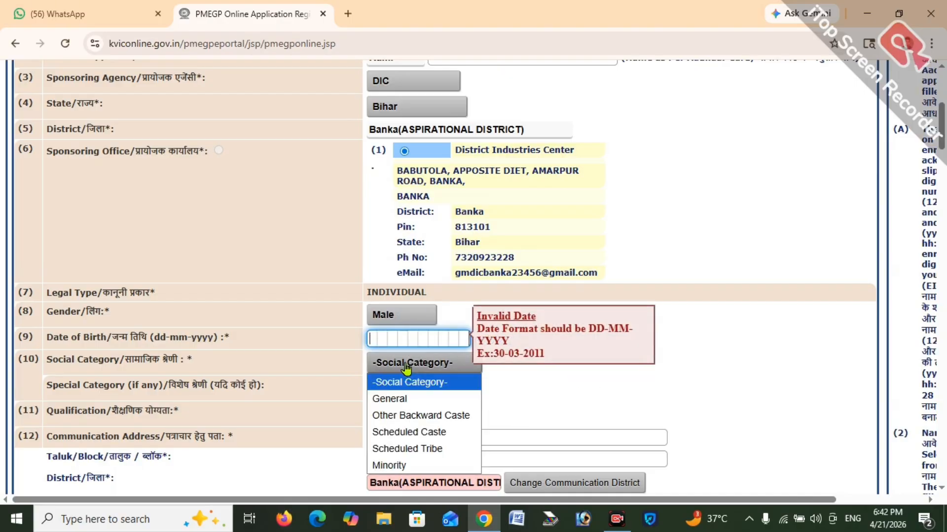
pyautogui.click(408, 418)
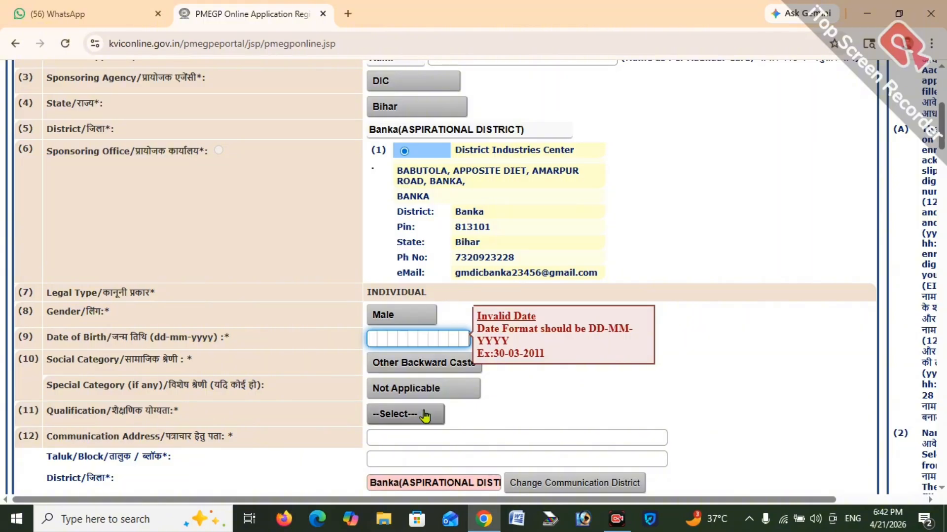
# Set the applicant's qualification to 12TH Pass.
pyautogui.scroll(-1, 444, 394)
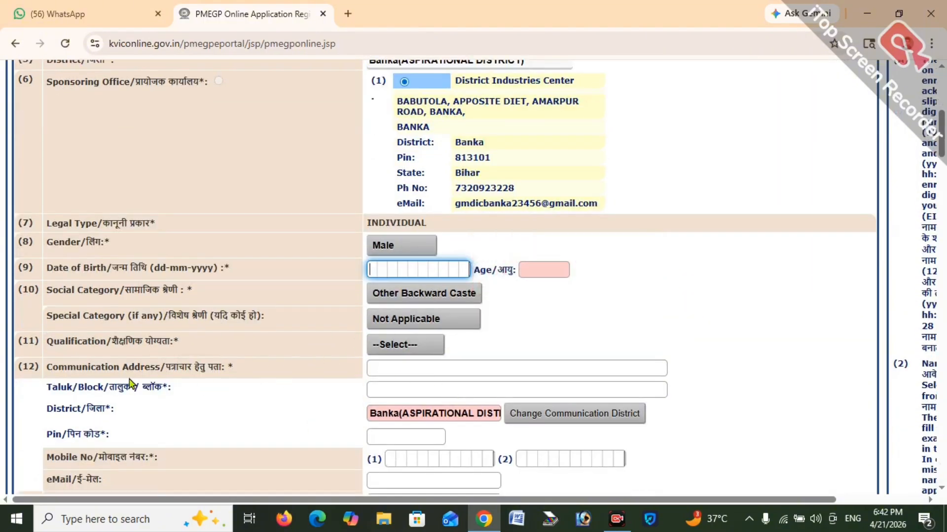
pyautogui.click(390, 353)
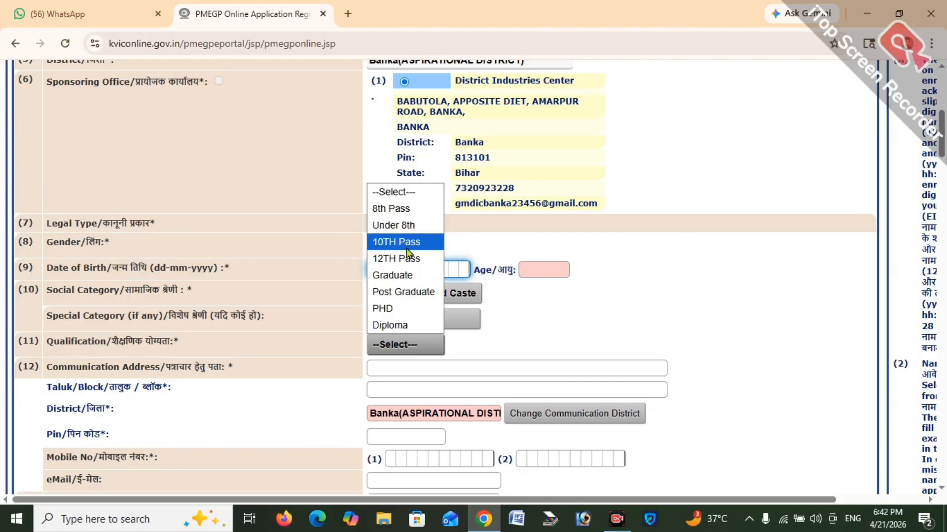
pyautogui.click(397, 259)
# Look over the communication address, contact and PAN fields, and open the Unit Location choices.
pyautogui.scroll(-1, 503, 347)
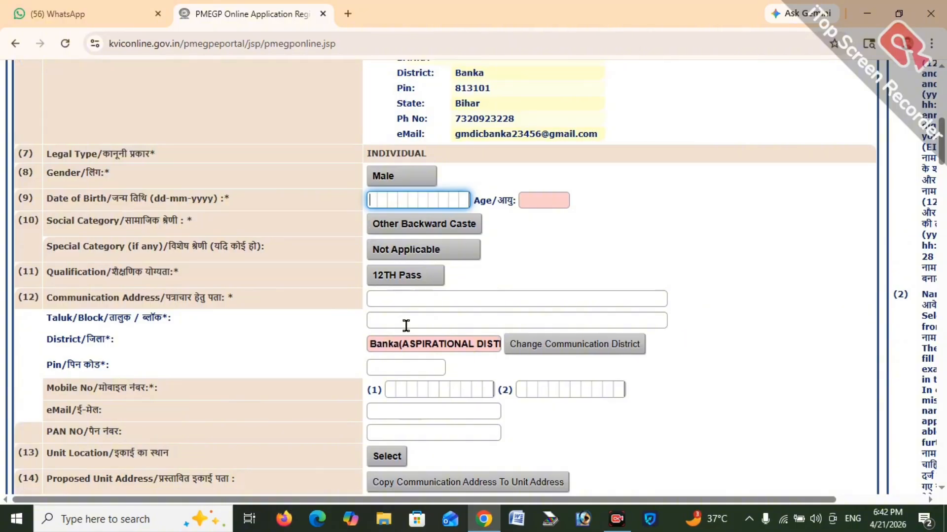
pyautogui.scroll(-1, 442, 369)
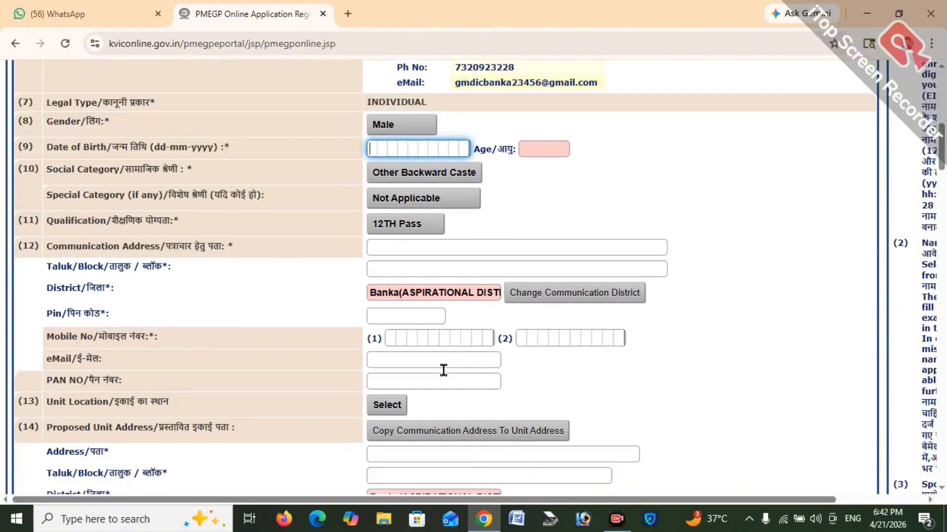
pyautogui.click(396, 319)
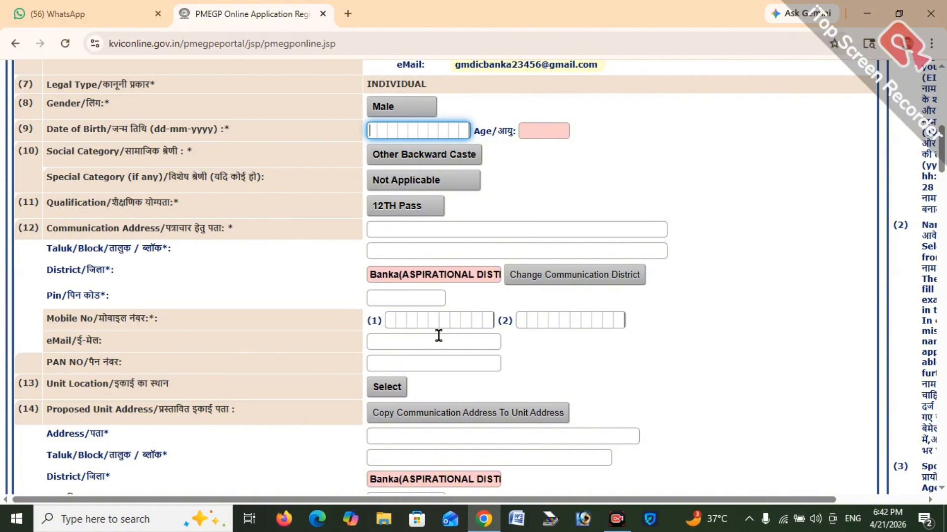
pyautogui.scroll(-3, 435, 334)
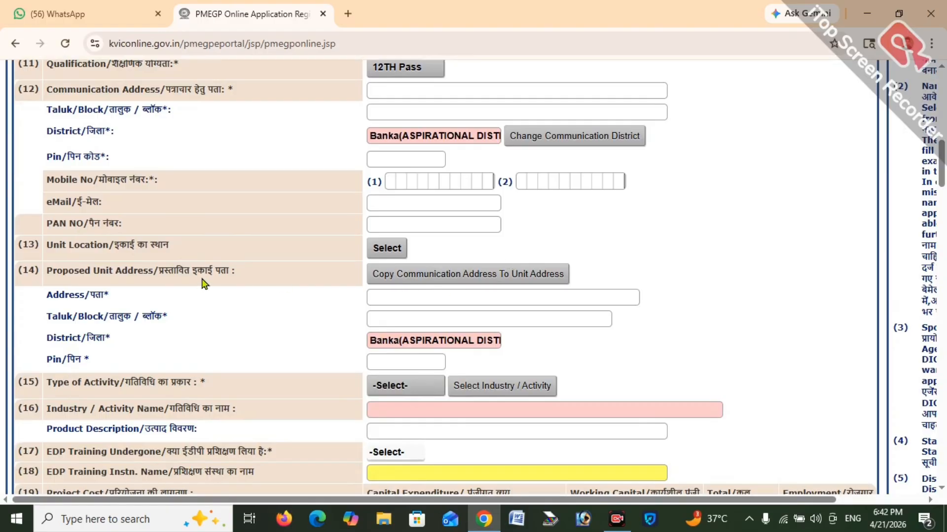
pyautogui.click(386, 248)
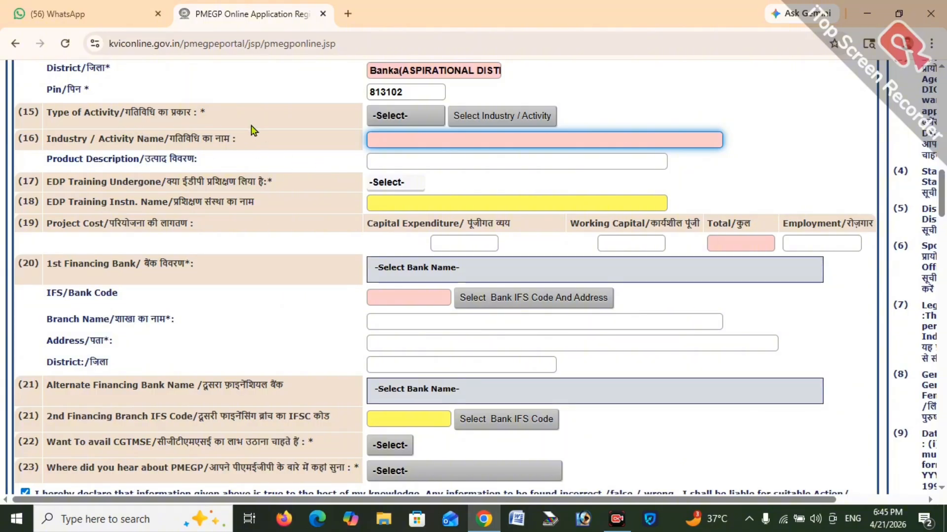
# Set the type of activity to Manufacturing and open the industry activity finder.
pyautogui.click(388, 119)
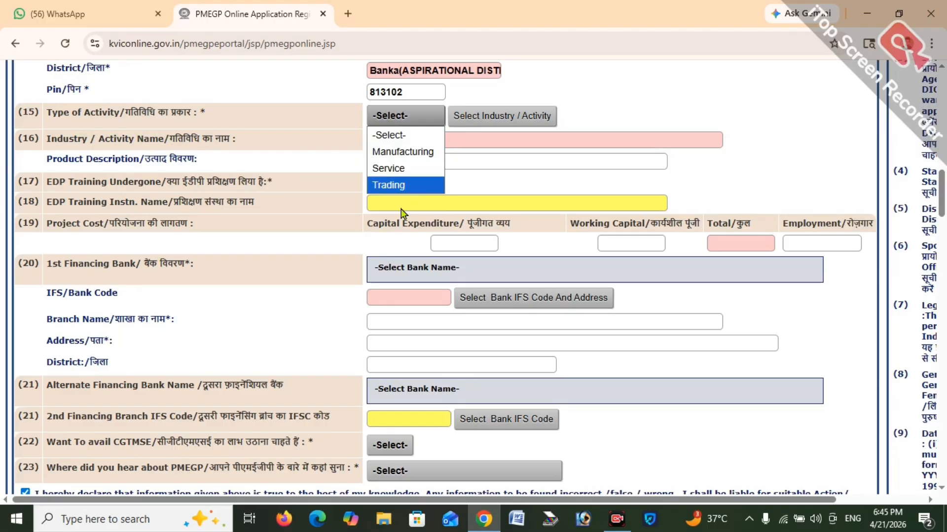
pyautogui.click(402, 153)
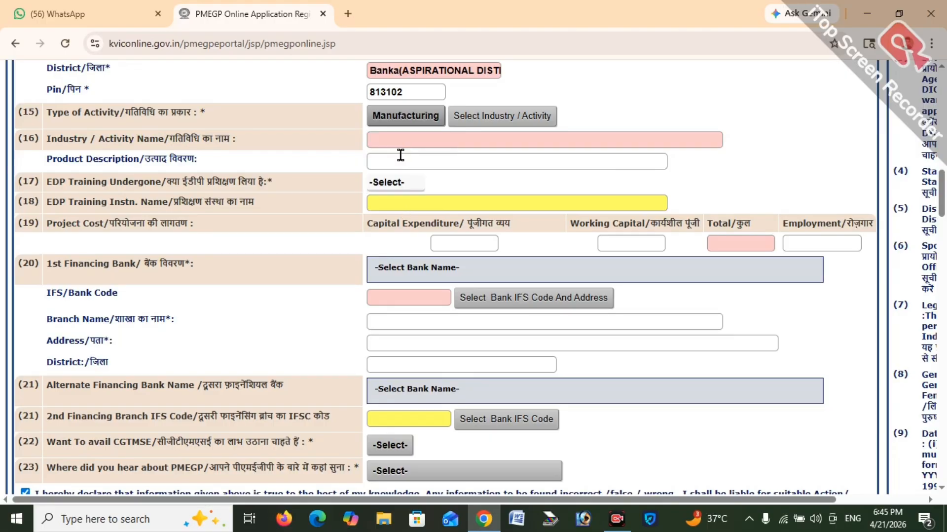
pyautogui.click(500, 120)
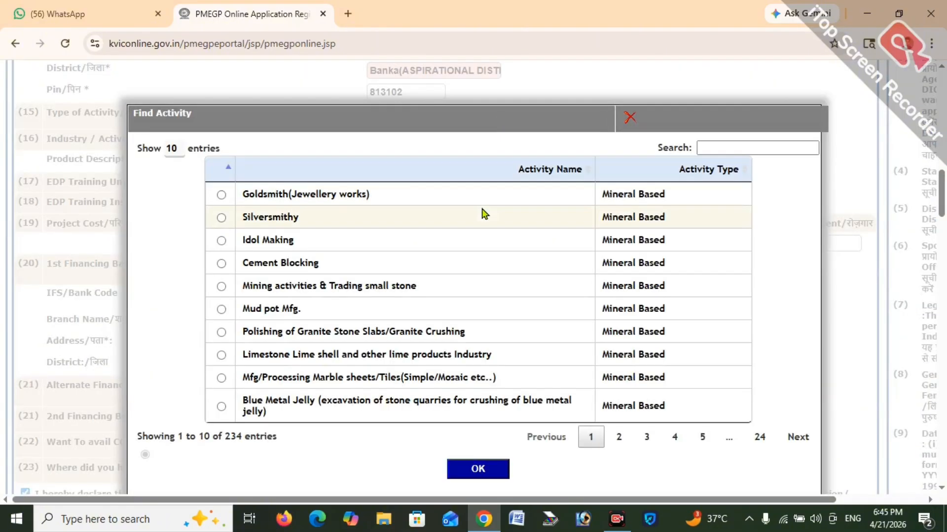
# Show 100 entries per page in the activity finder and look through the available activities on all three pages.
pyautogui.click(171, 150)
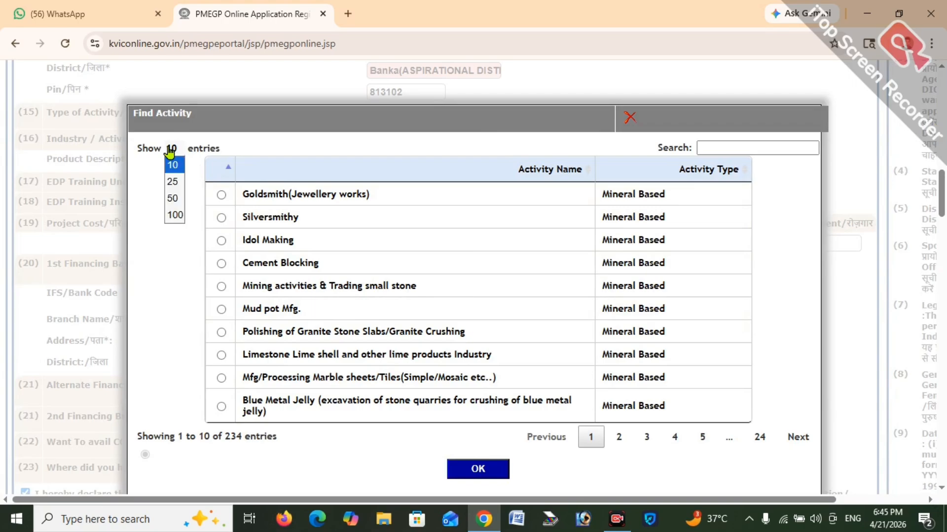
pyautogui.click(172, 214)
pyautogui.scroll(-8, 510, 250)
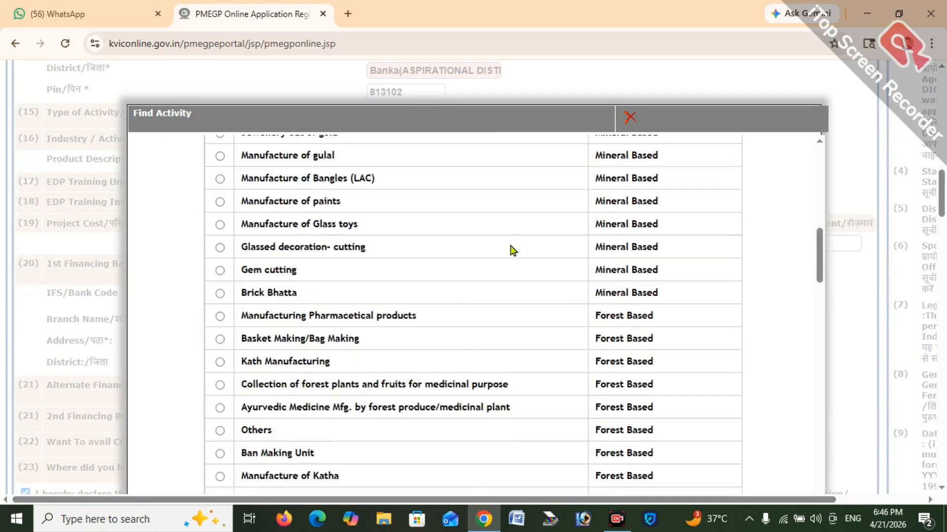
pyautogui.scroll(5, 715, 163)
pyautogui.scroll(-3, 708, 127)
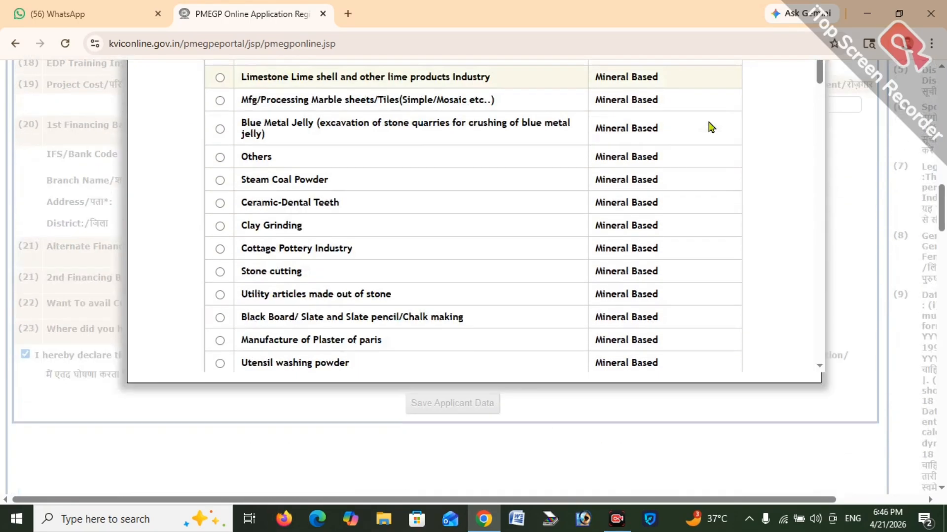
pyautogui.scroll(-20, 688, 174)
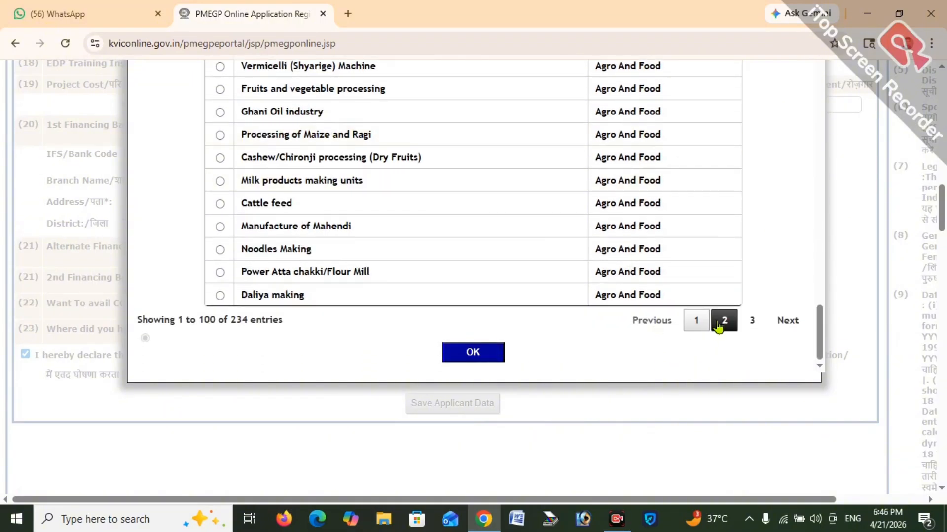
pyautogui.click(723, 335)
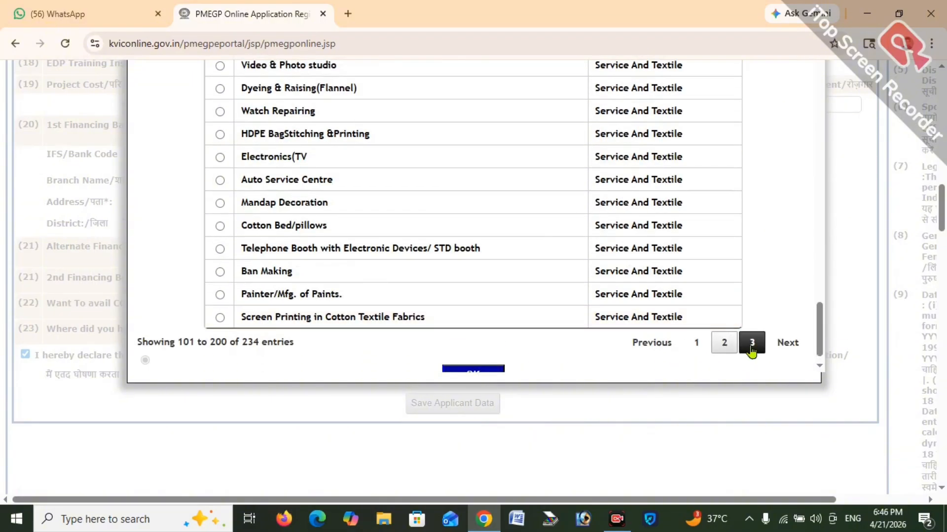
pyautogui.click(751, 346)
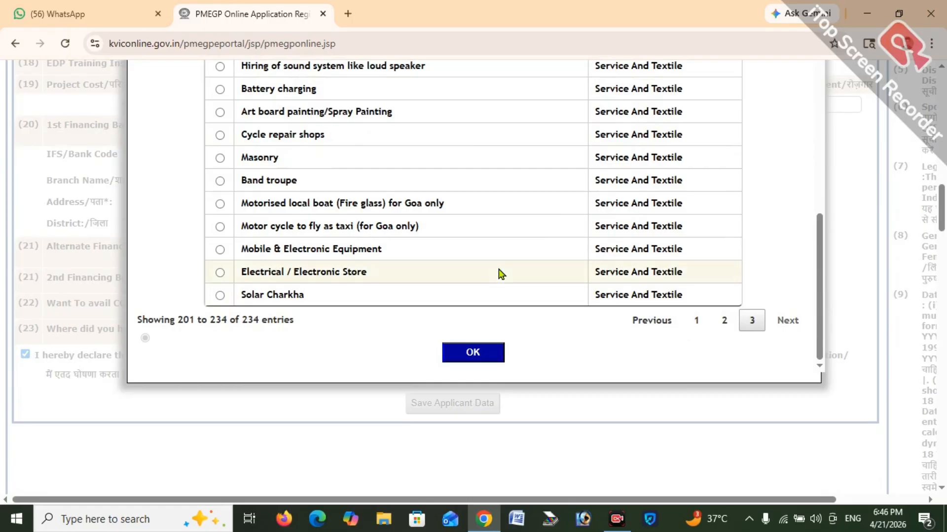
pyautogui.scroll(2, 501, 272)
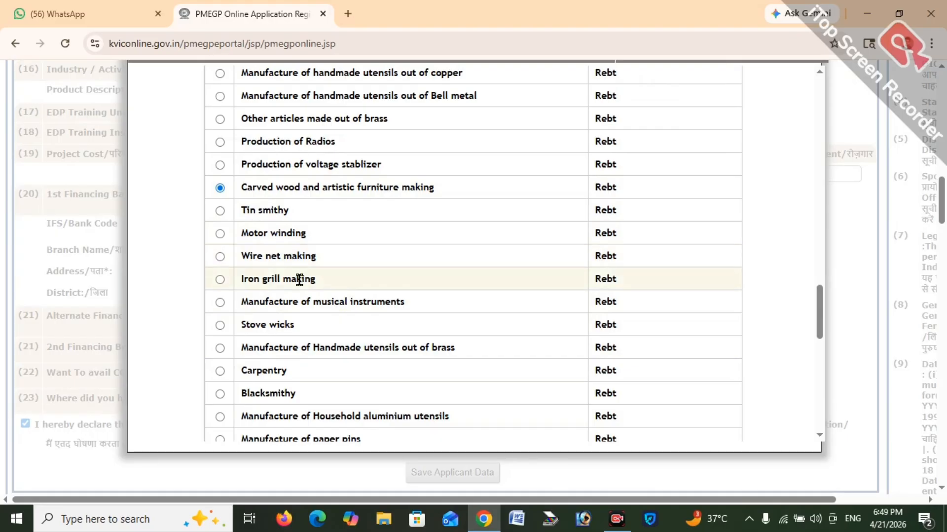
# Confirm Carved wood and artistic furniture making as the industry activity and set EDP Training Undergone to No.
pyautogui.scroll(-10, 299, 279)
pyautogui.scroll(-4, 297, 285)
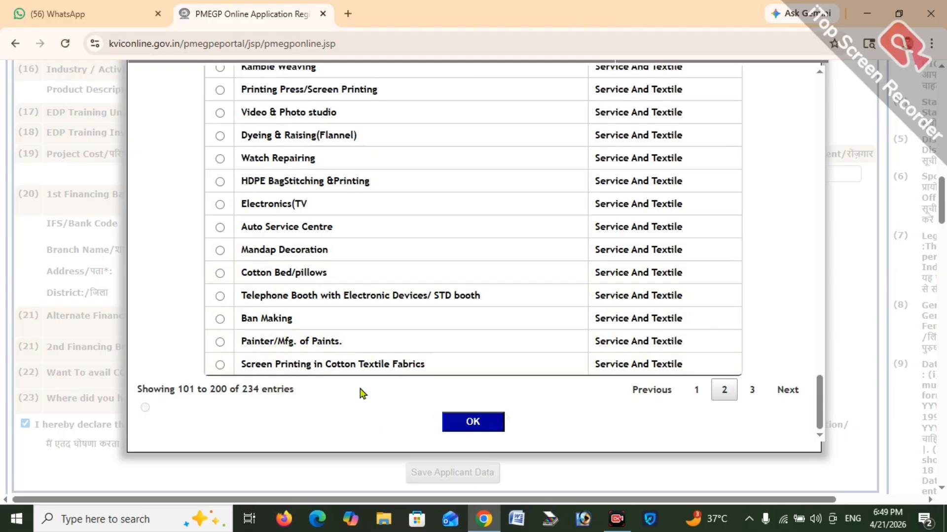
pyautogui.click(473, 420)
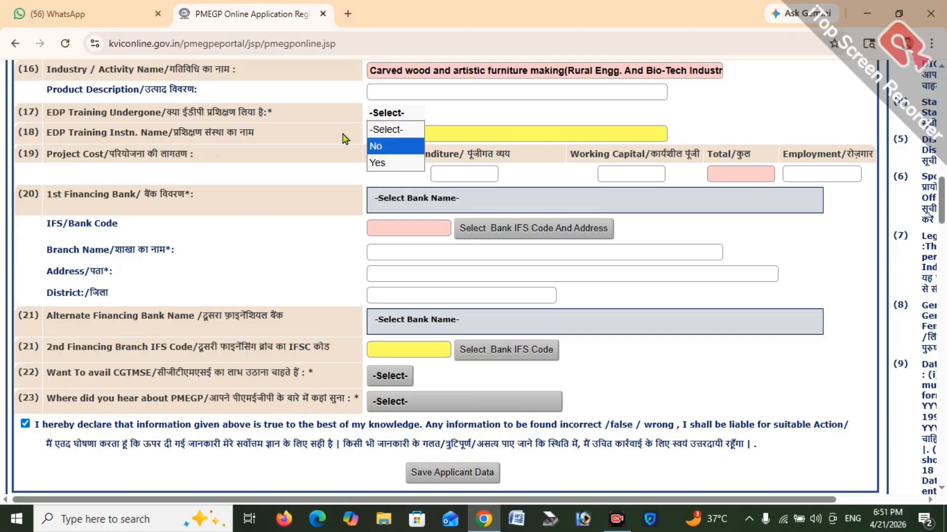
pyautogui.click(373, 147)
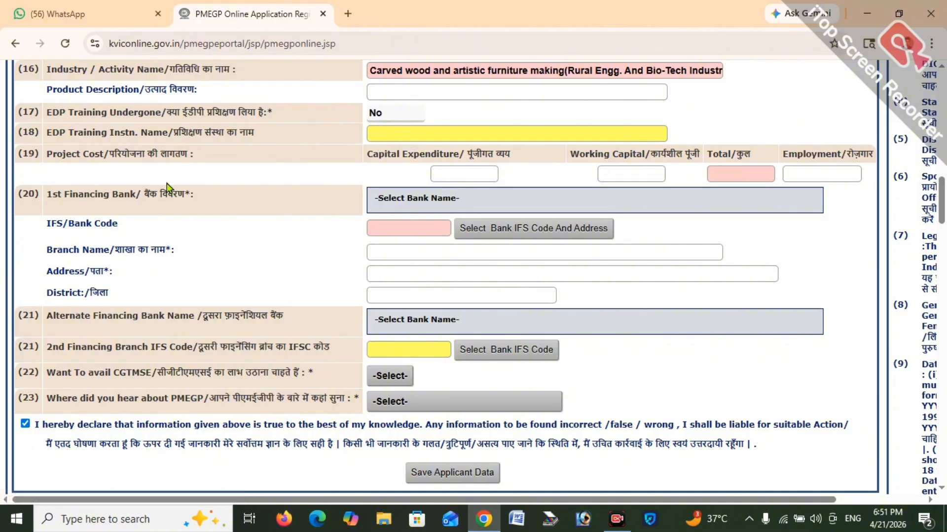
# Set the project cost to 300000 capital expenditure and 200000 working capital, with employment of 3.
pyautogui.click(458, 172)
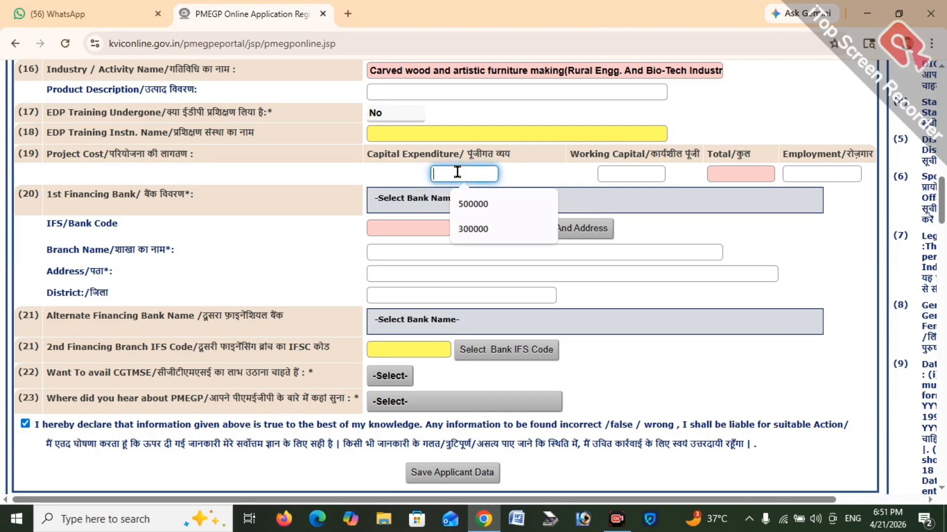
pyautogui.click(472, 228)
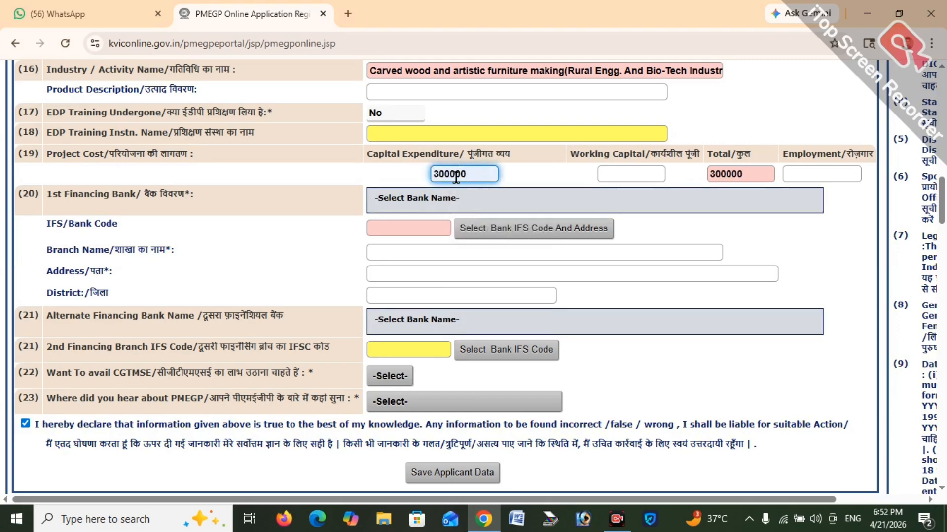
pyautogui.click(645, 172)
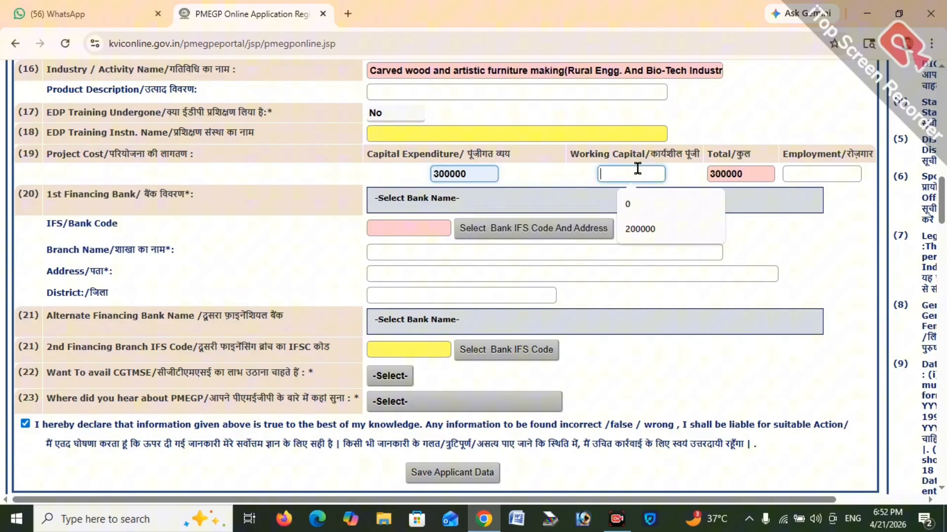
pyautogui.click(658, 231)
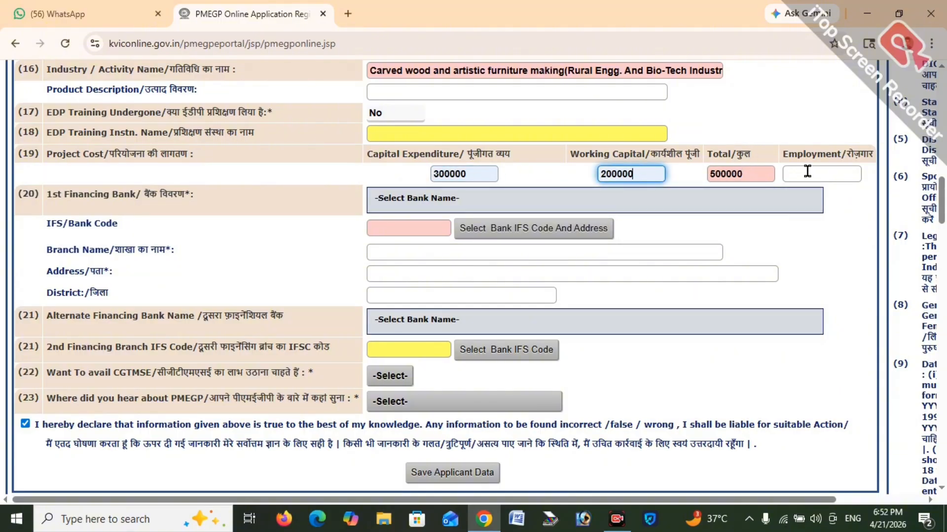
pyautogui.click(829, 174)
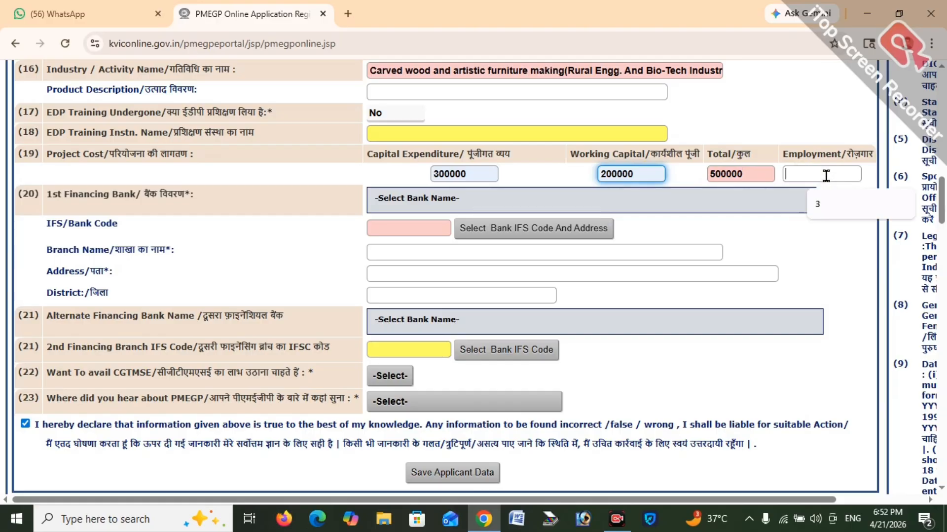
pyautogui.click(827, 202)
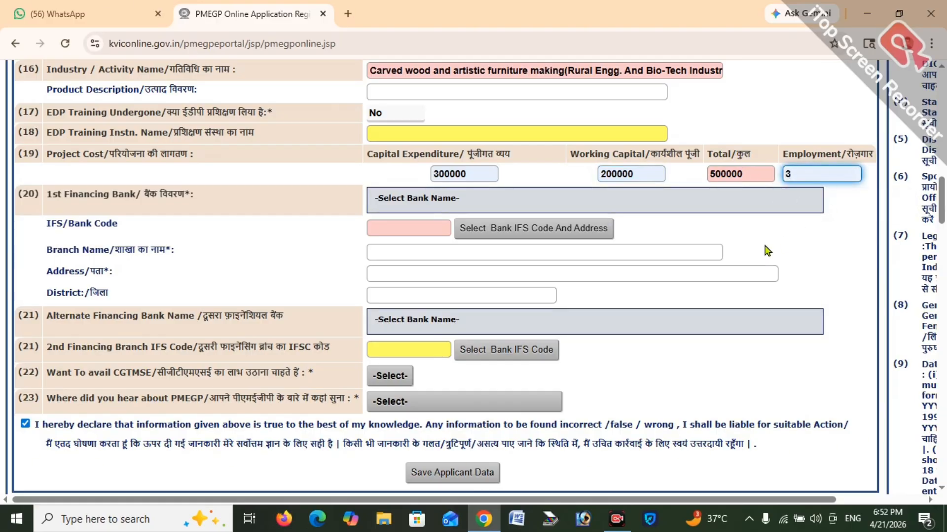
# Set the first financing bank to CANARA BANK and select its BANKA branch with IFS code CNRB0003361.
pyautogui.click(456, 210)
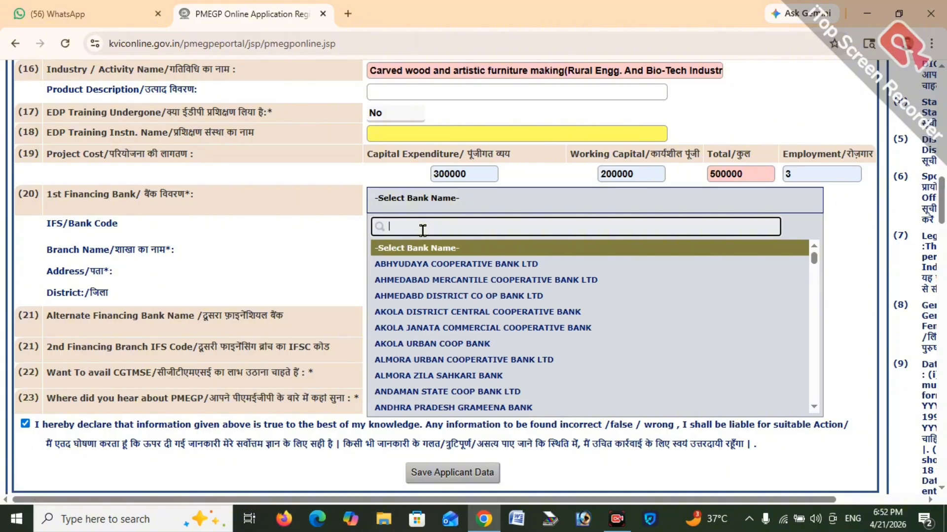
pyautogui.write('CANAR')
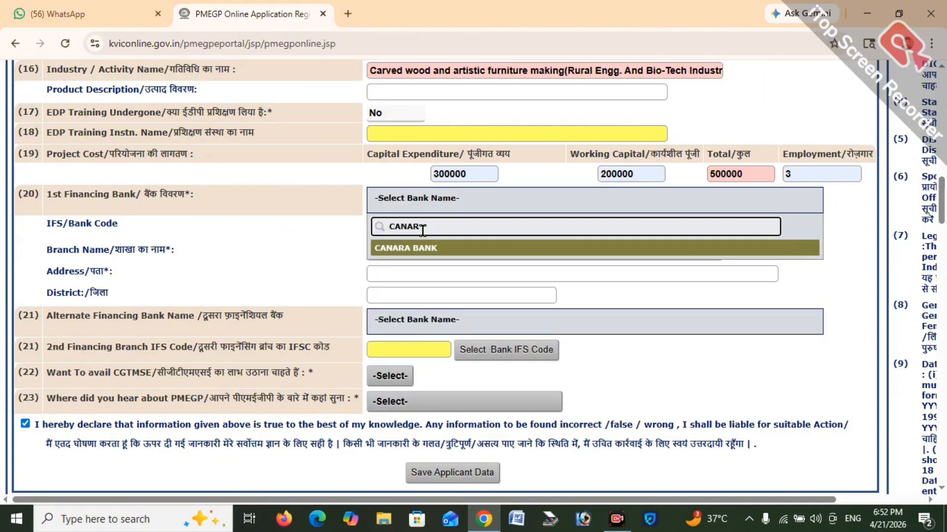
pyautogui.click(394, 245)
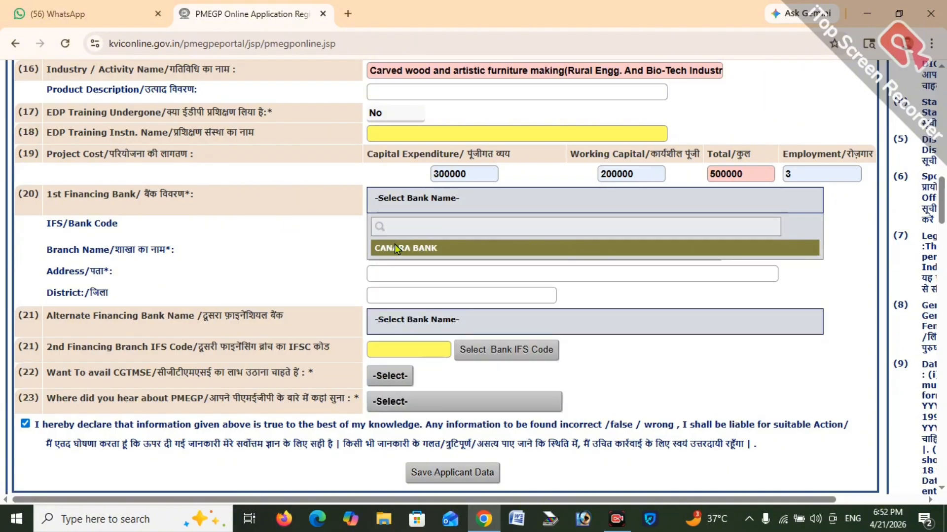
pyautogui.click(488, 231)
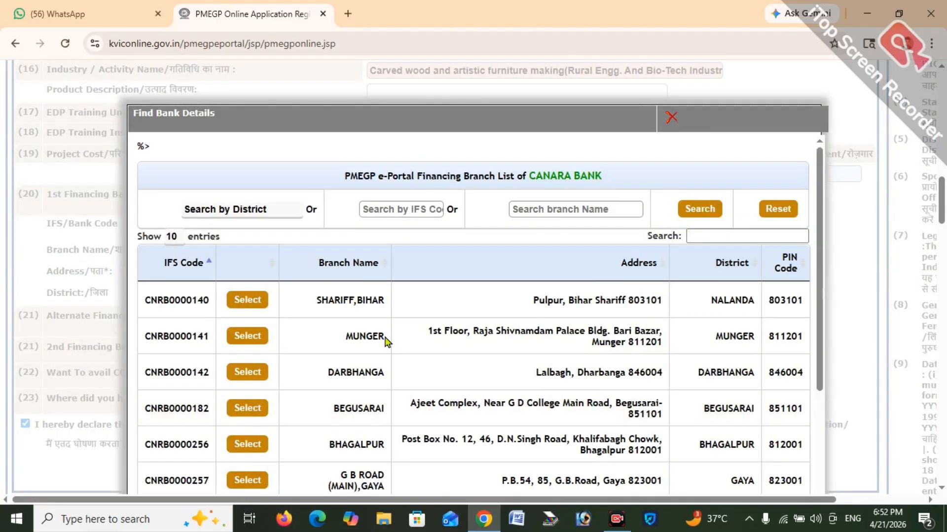
pyautogui.click(388, 209)
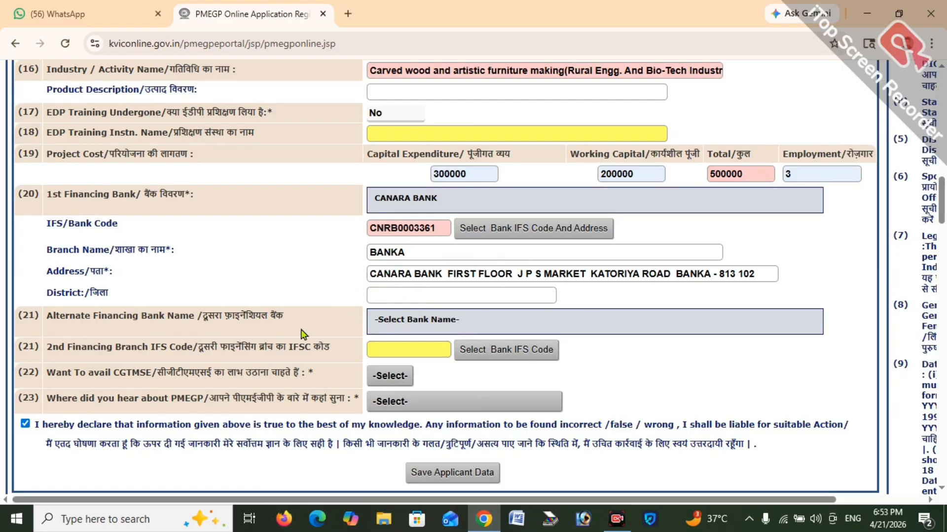
# Set the CGTMSE option to No and the source of hearing about PMEGP to Word Of Mouth.
pyautogui.scroll(-3, 265, 333)
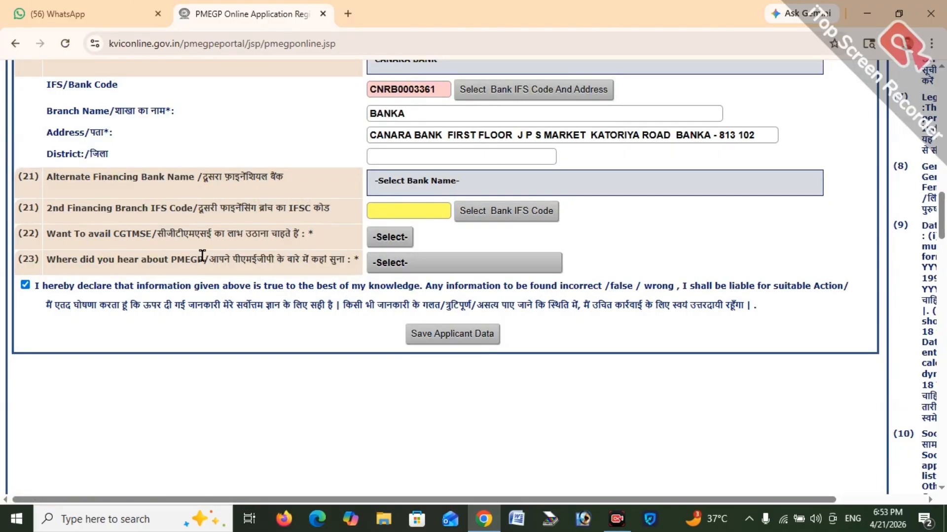
pyautogui.click(383, 246)
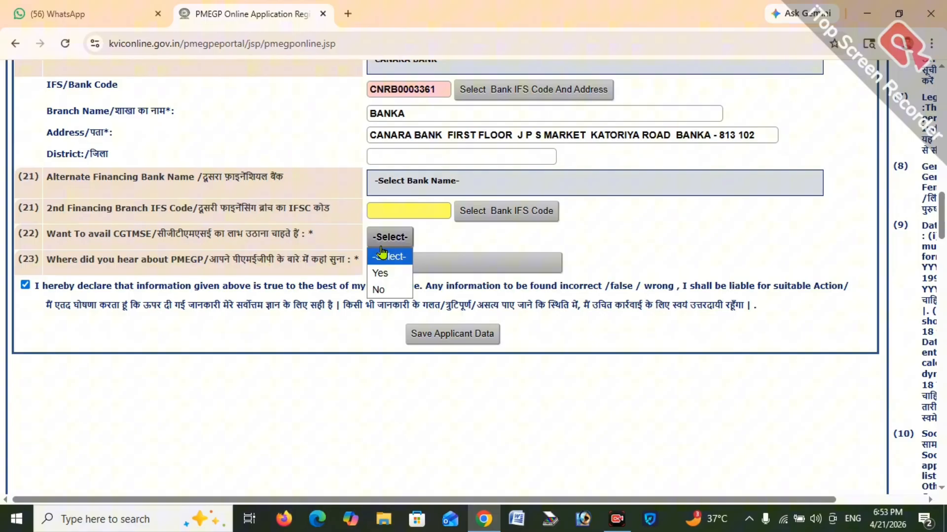
pyautogui.click(394, 290)
pyautogui.click(438, 272)
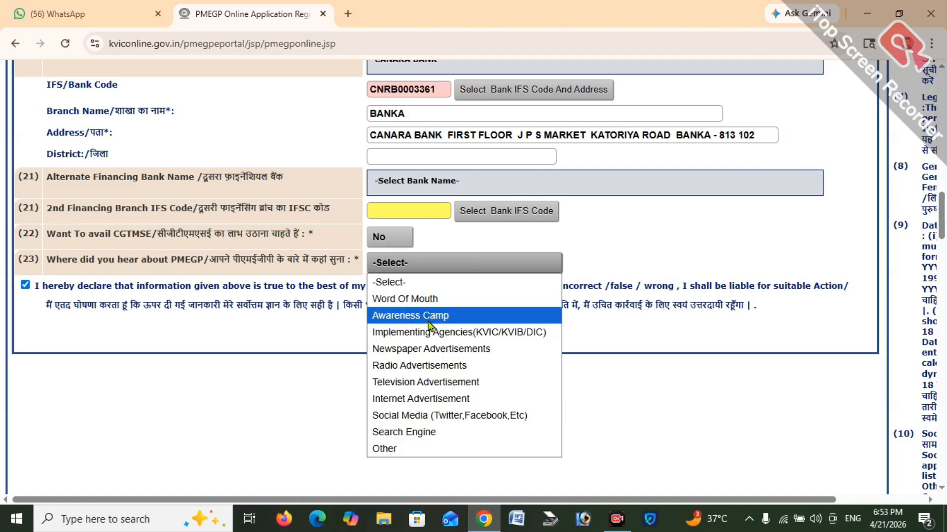
pyautogui.click(414, 299)
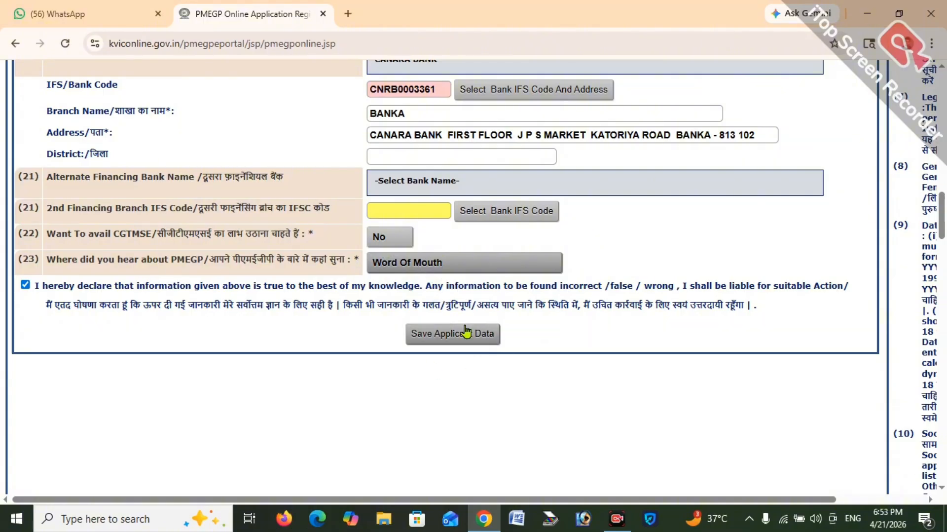
# Save the applicant data with KAKWARA as the financing branch's district, accept the declaration terms, and dismiss the browser's address-saving offer.
pyautogui.click(452, 333)
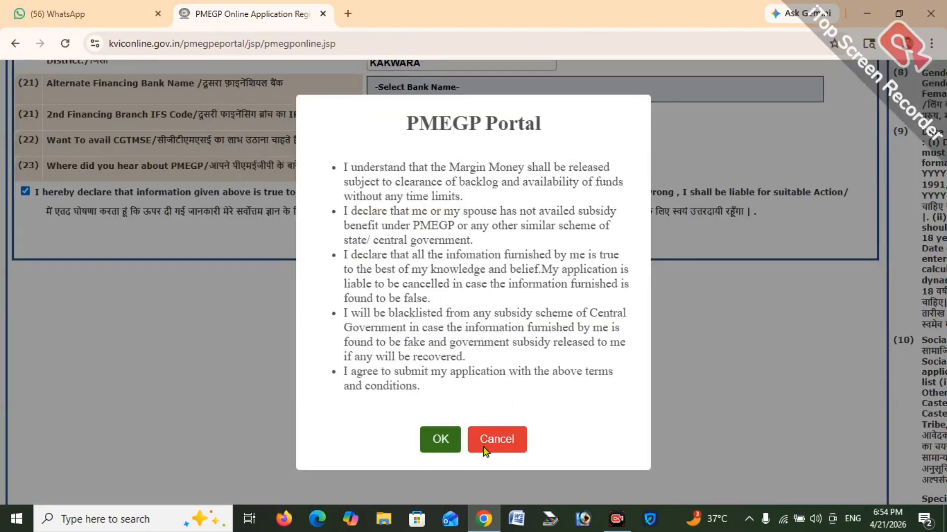
pyautogui.click(441, 443)
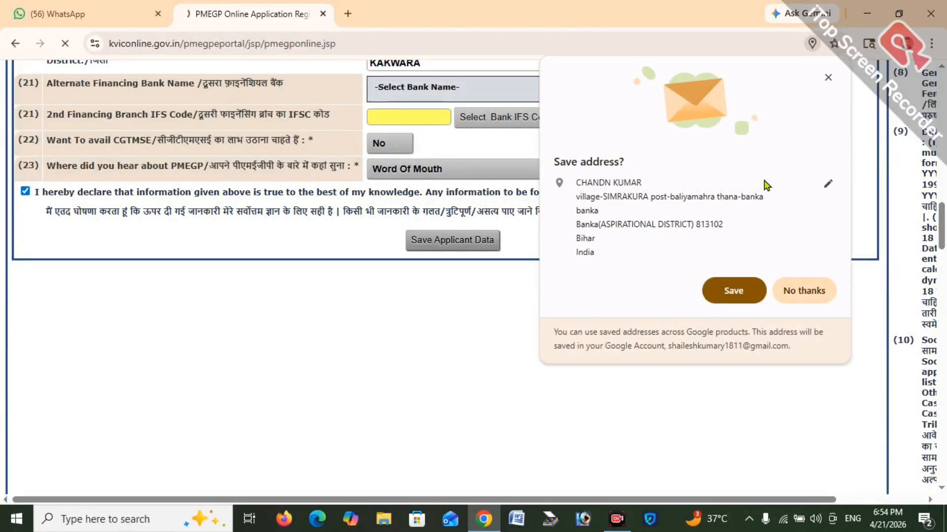
pyautogui.click(828, 78)
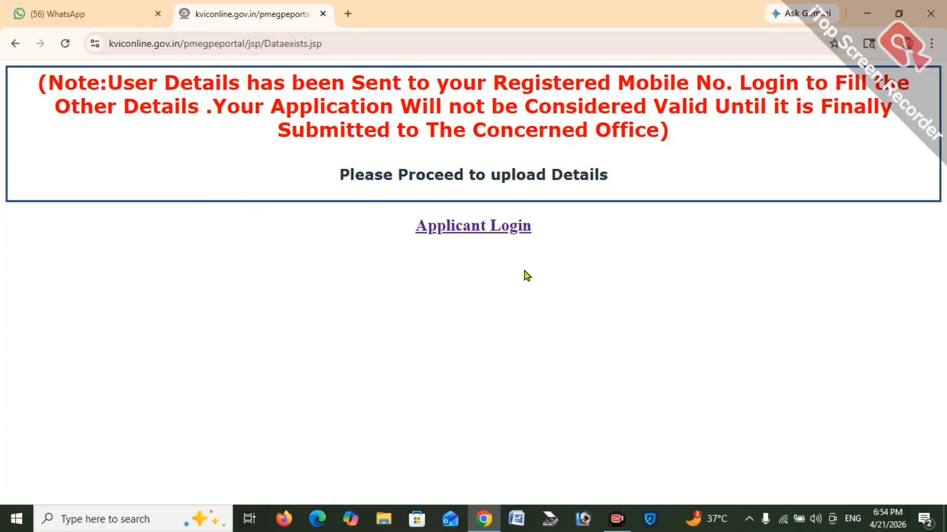
# Log in as the registered applicant with the user ID and account password, save the login in the browser, and close the Aadhaar notice.
pyautogui.click(460, 232)
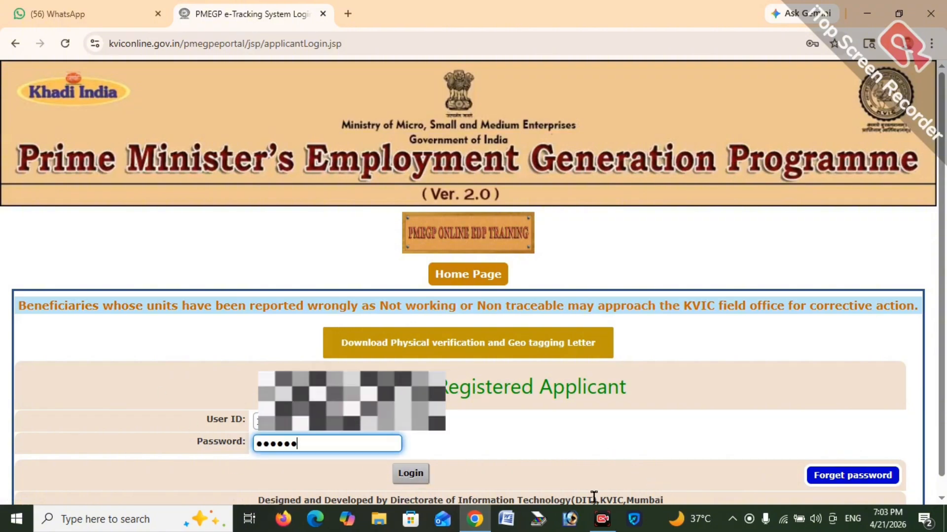
pyautogui.click(411, 475)
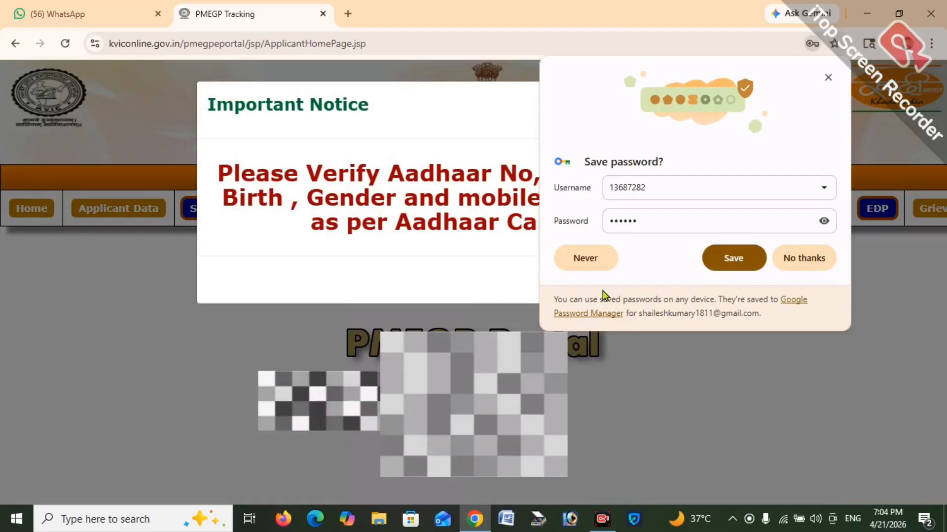
pyautogui.click(733, 258)
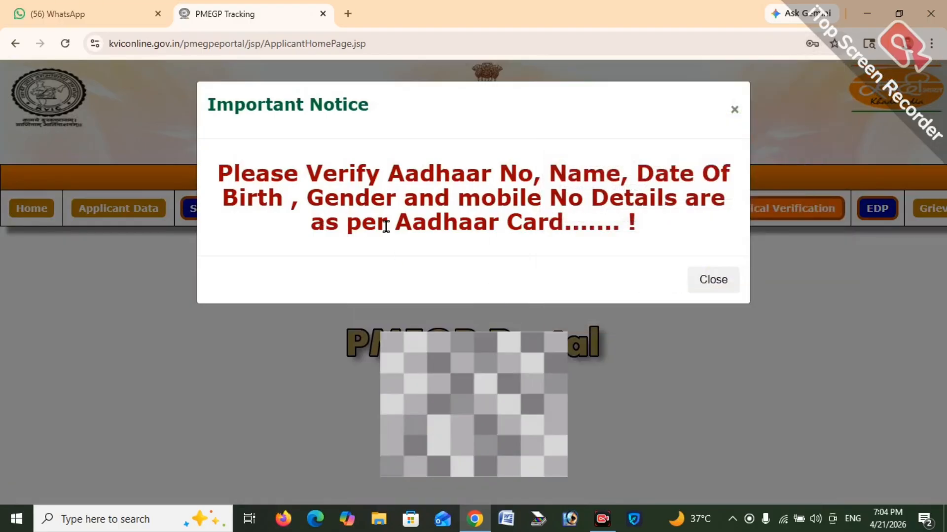
pyautogui.click(706, 283)
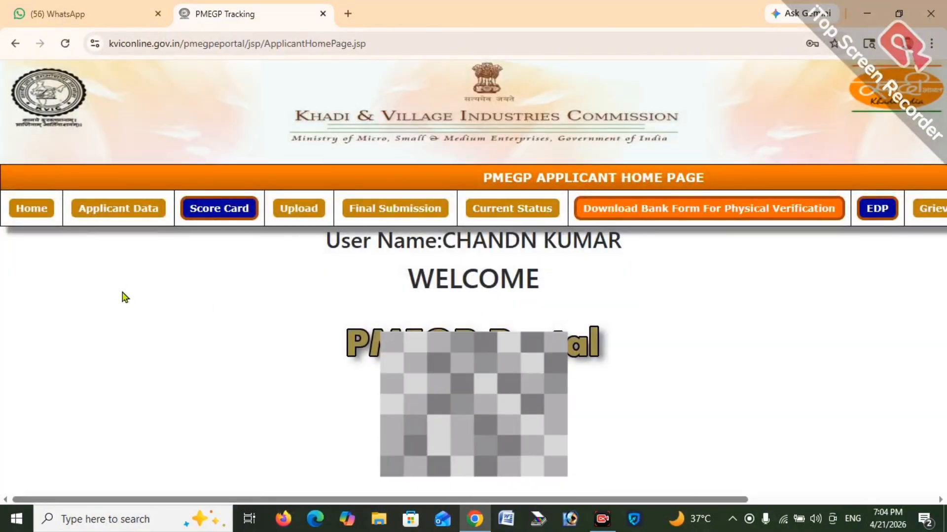
# In the Score Card, set dependencies to Upto 3, owning a house to Yes, and residing at the same address to 5 years and above.
pyautogui.click(228, 223)
pyautogui.scroll(-1, 325, 316)
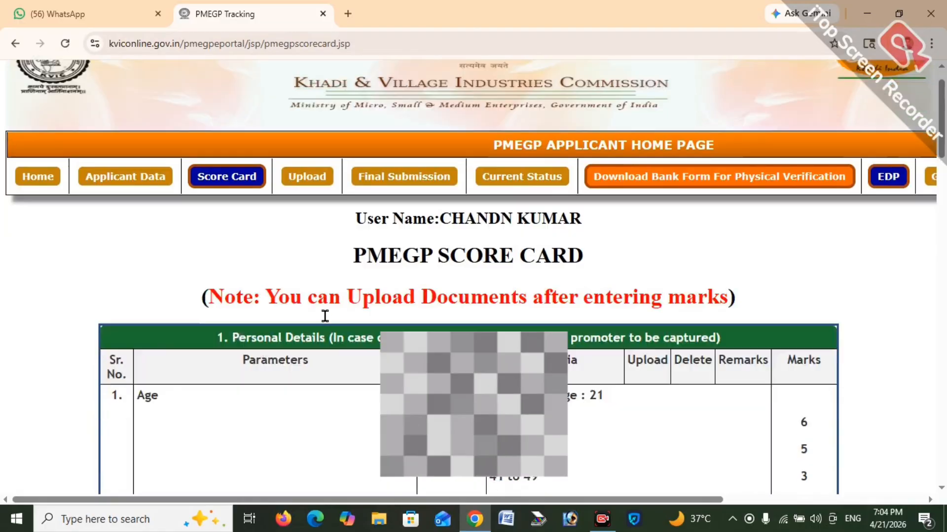
pyautogui.scroll(-3, 325, 316)
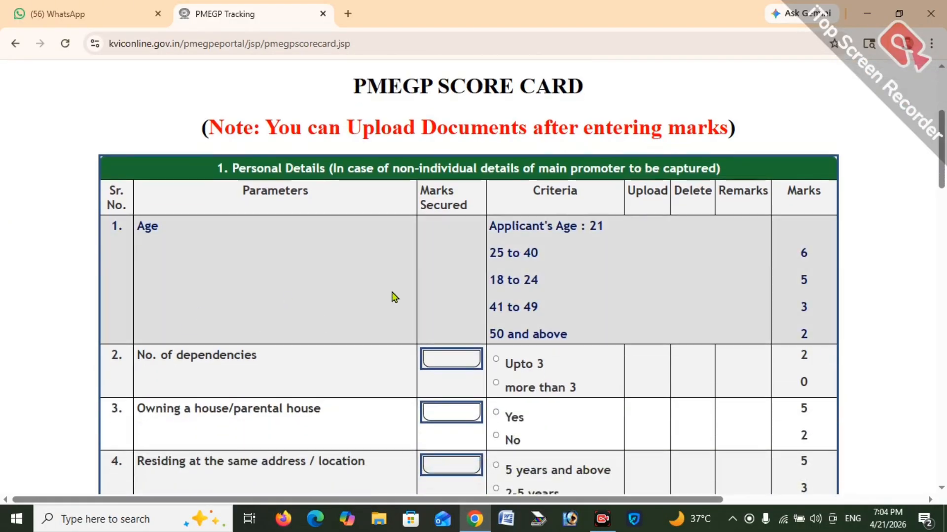
pyautogui.scroll(-3, 336, 309)
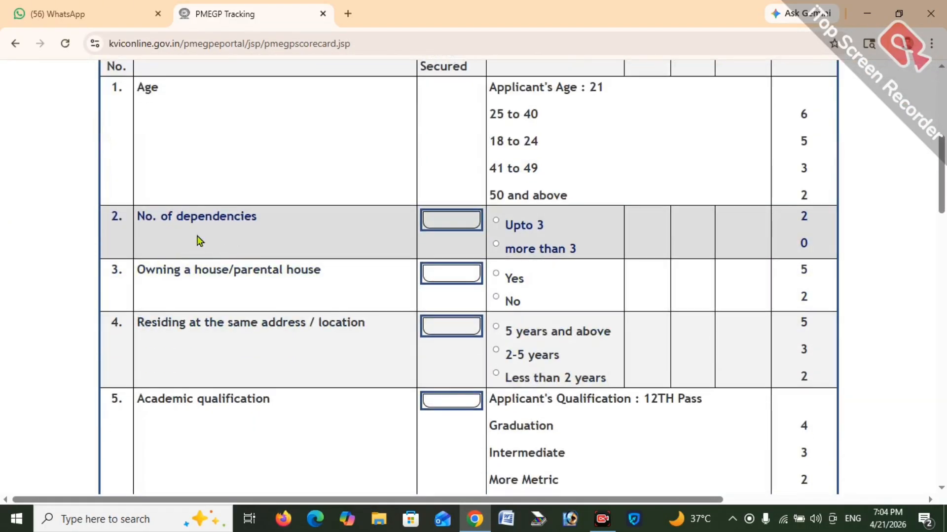
pyautogui.click(496, 221)
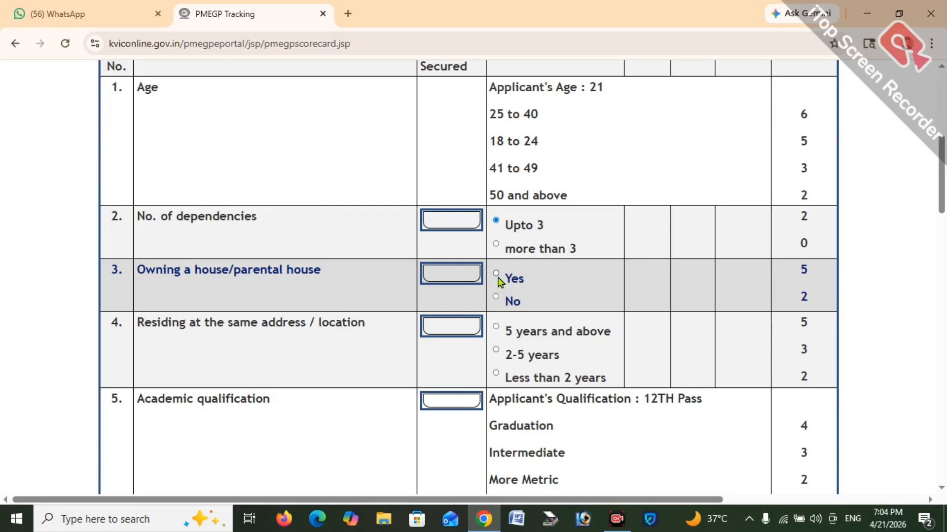
pyautogui.scroll(-1, 496, 296)
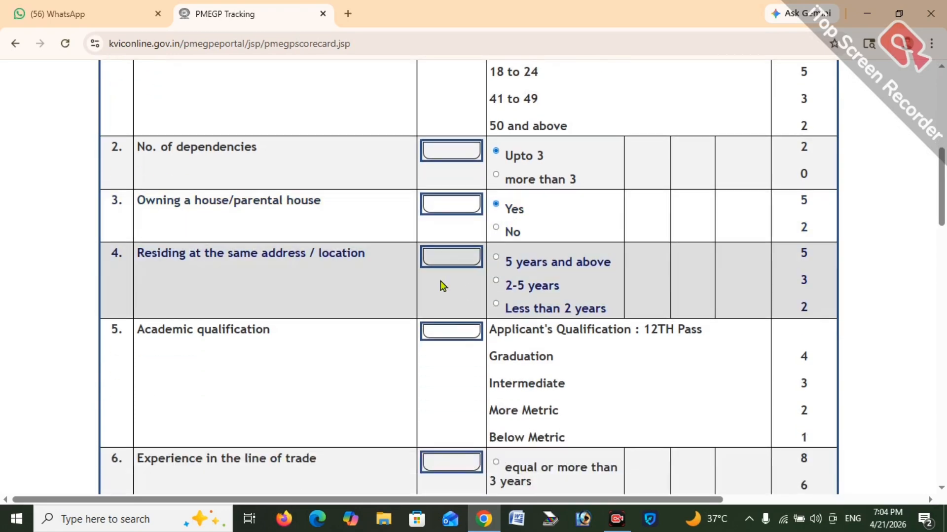
pyautogui.click(497, 259)
# Set trade experience to equal or more than 3 years, other income to Yes, income tax to Not Assessed, and life insurance to more than 2.
pyautogui.scroll(-2, 493, 368)
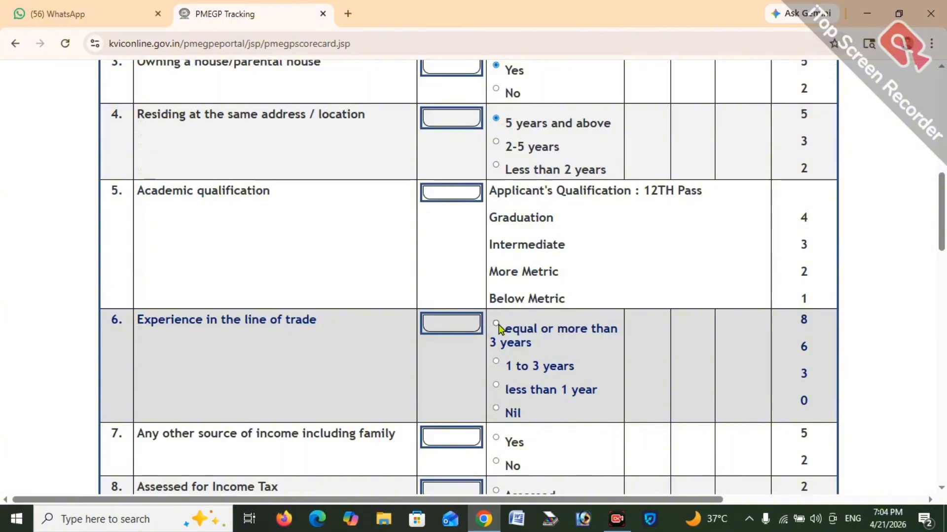
pyautogui.click(497, 323)
pyautogui.scroll(-2, 499, 328)
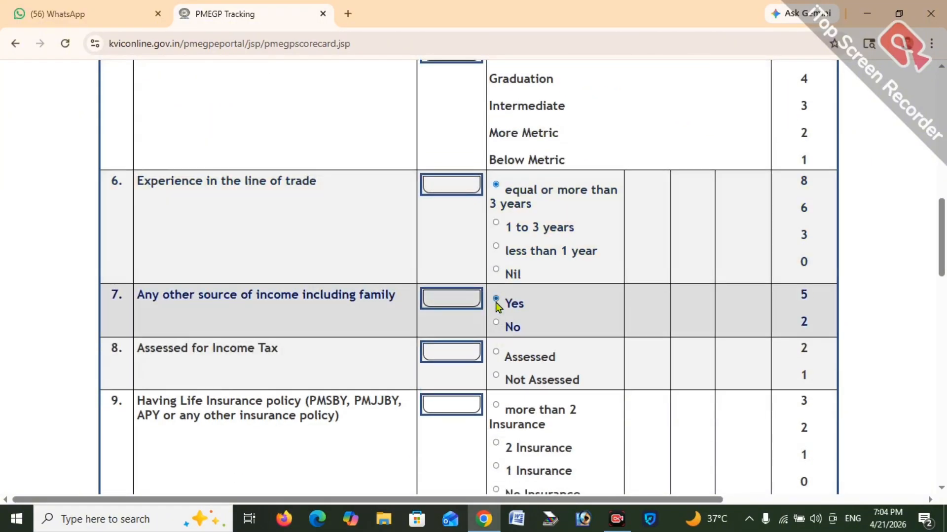
pyautogui.click(496, 377)
pyautogui.scroll(-1, 498, 379)
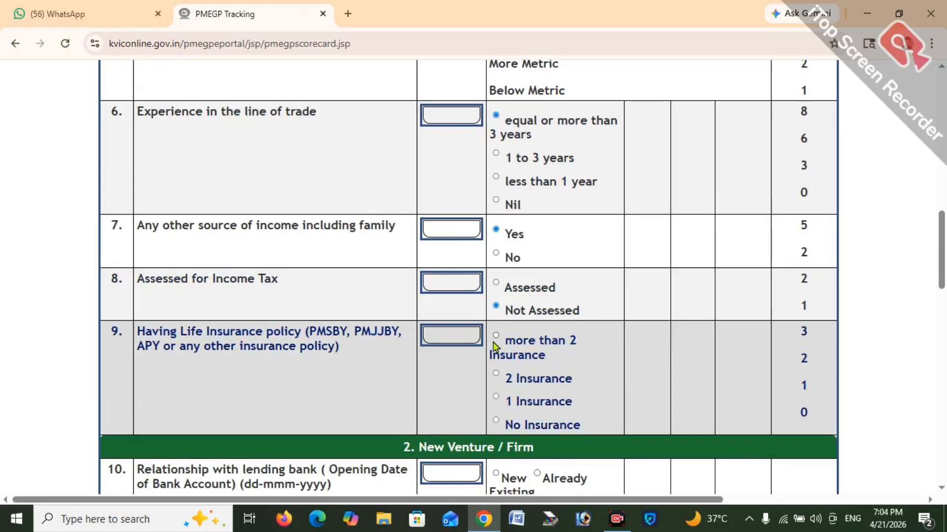
pyautogui.click(497, 336)
# Set the relationship with the lending bank to Already Existing, with 12-Apr-2023 as the account opening date.
pyautogui.scroll(-4, 499, 340)
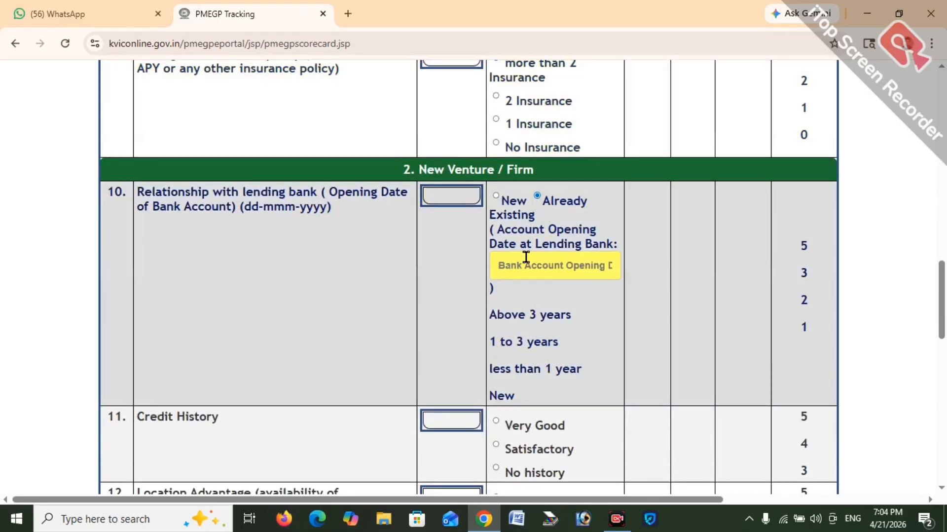
pyautogui.click(526, 273)
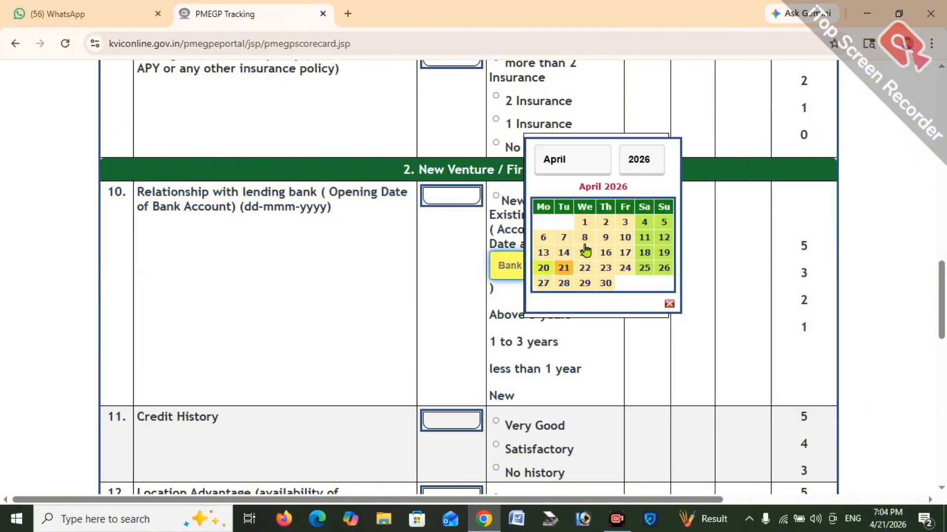
pyautogui.click(638, 160)
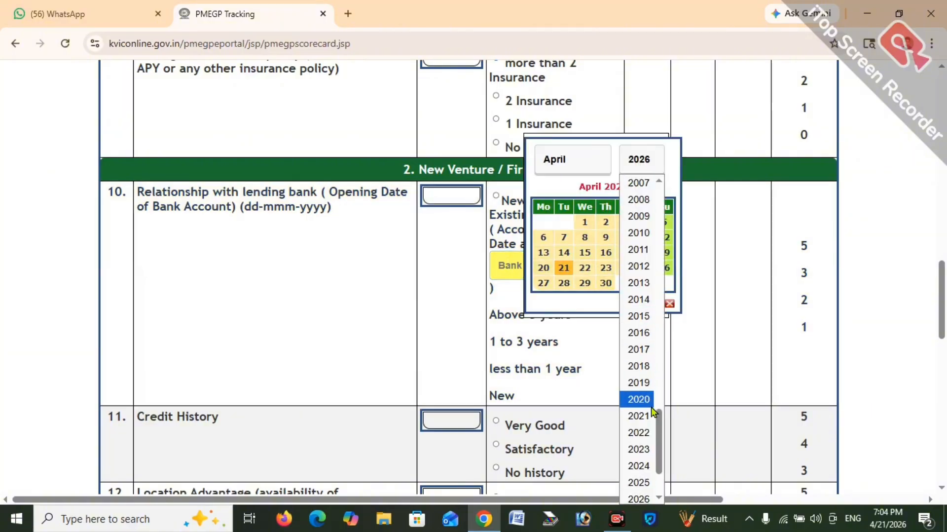
pyautogui.click(640, 449)
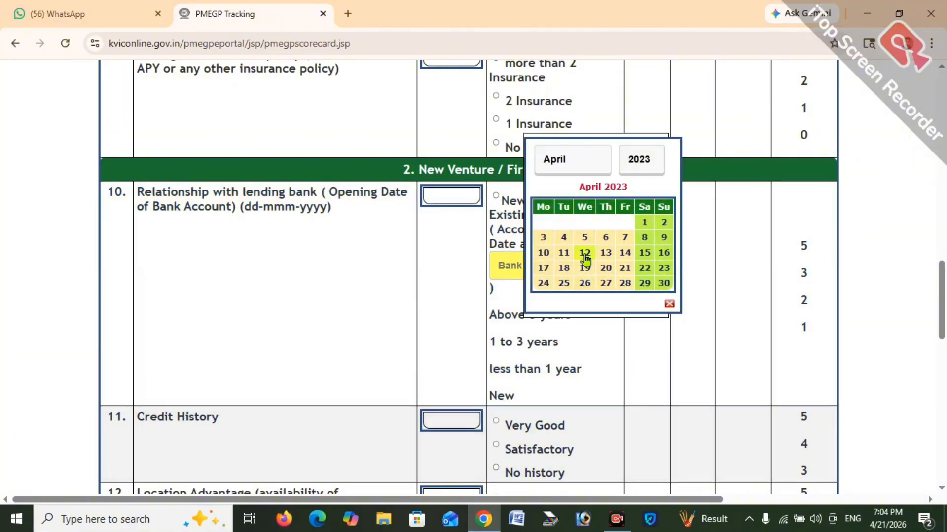
pyautogui.click(585, 252)
# Set credit history to Very Good and choose Yes for location advantage, skill certification, marketing tie-ups and registration with Govt. Authorities.
pyautogui.scroll(-3, 469, 308)
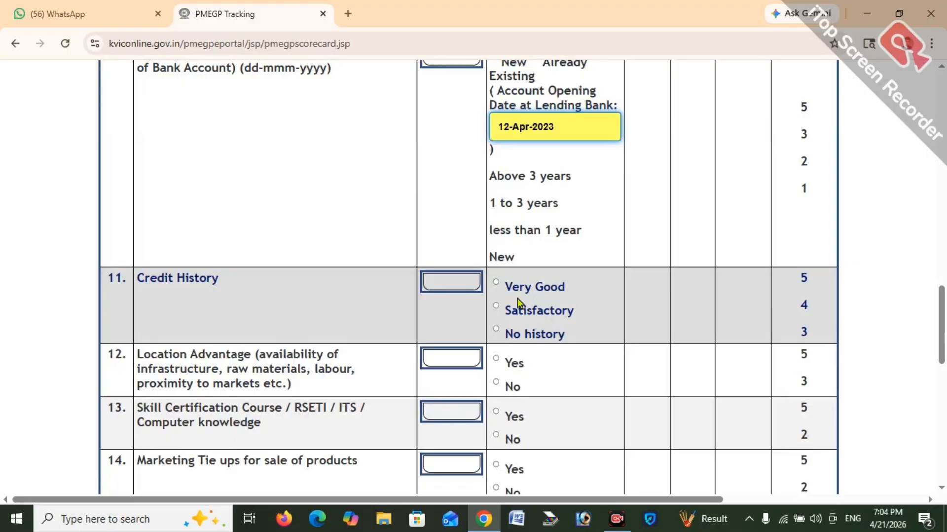
pyautogui.click(496, 281)
pyautogui.scroll(-3, 547, 316)
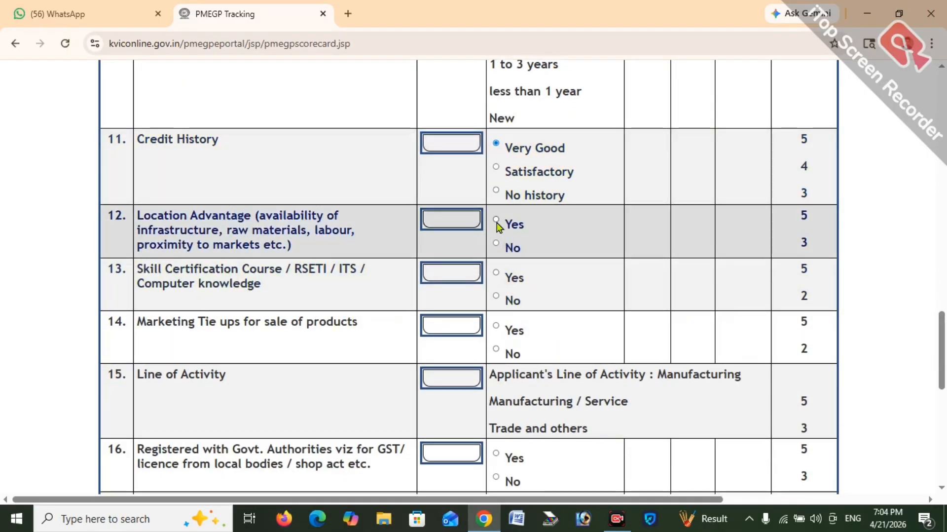
pyautogui.scroll(-2, 508, 296)
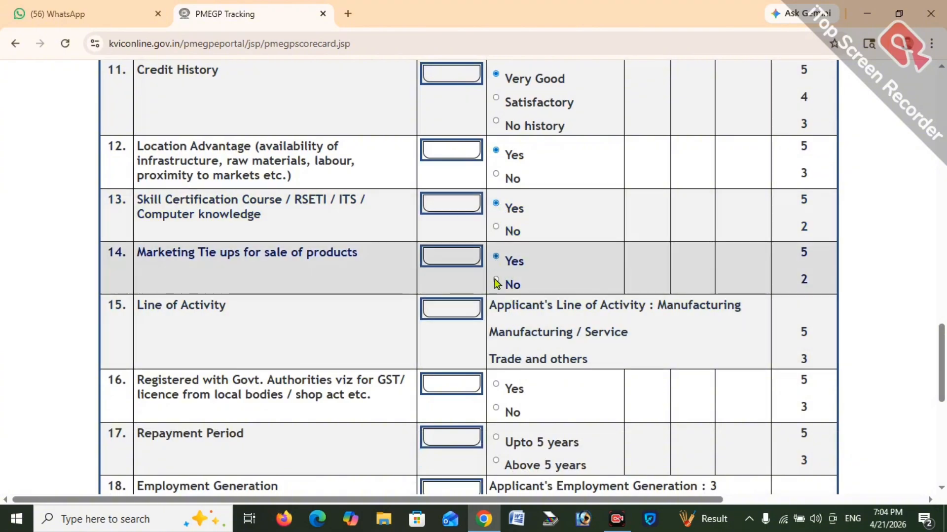
pyautogui.click(497, 384)
# Set the repayment period to Upto 5 years, Avg DSCR to more than 2, and collateral security coverage to 100% & above.
pyautogui.scroll(-3, 500, 355)
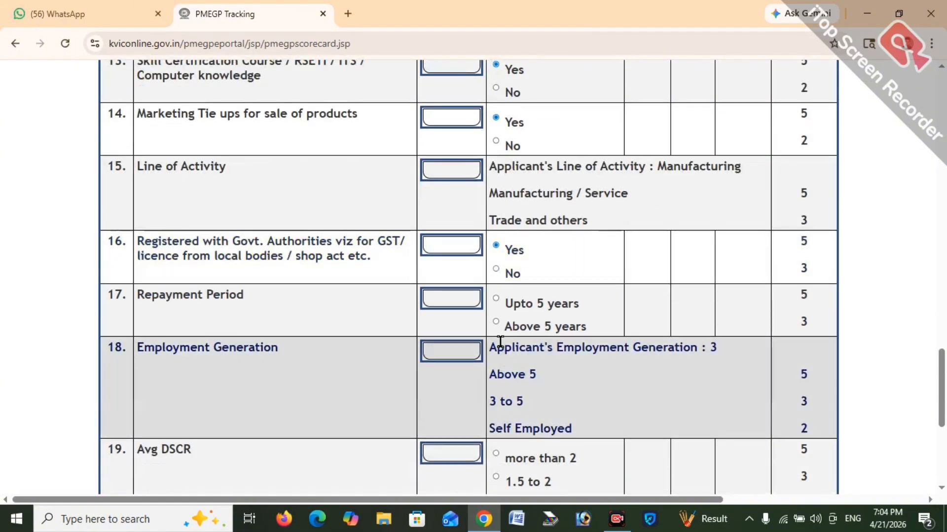
pyautogui.scroll(-3, 513, 365)
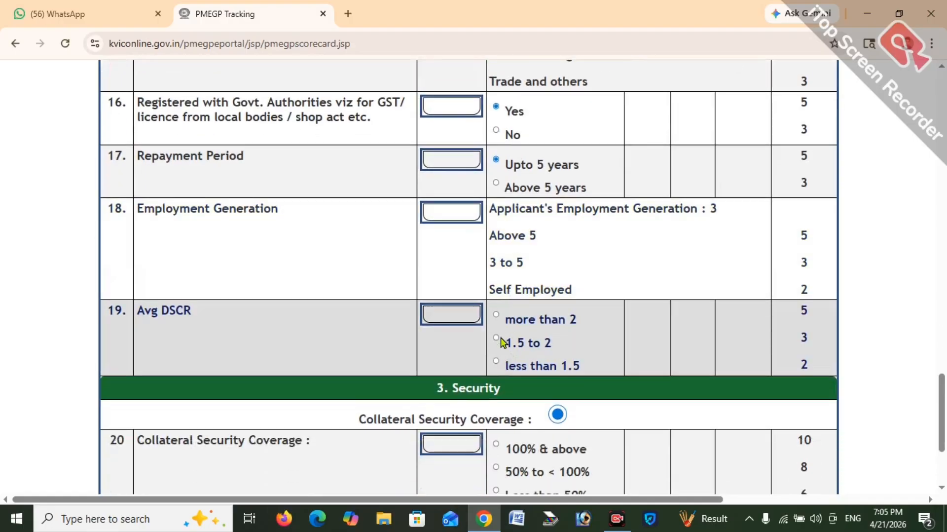
pyautogui.click(496, 315)
pyautogui.scroll(-3, 507, 346)
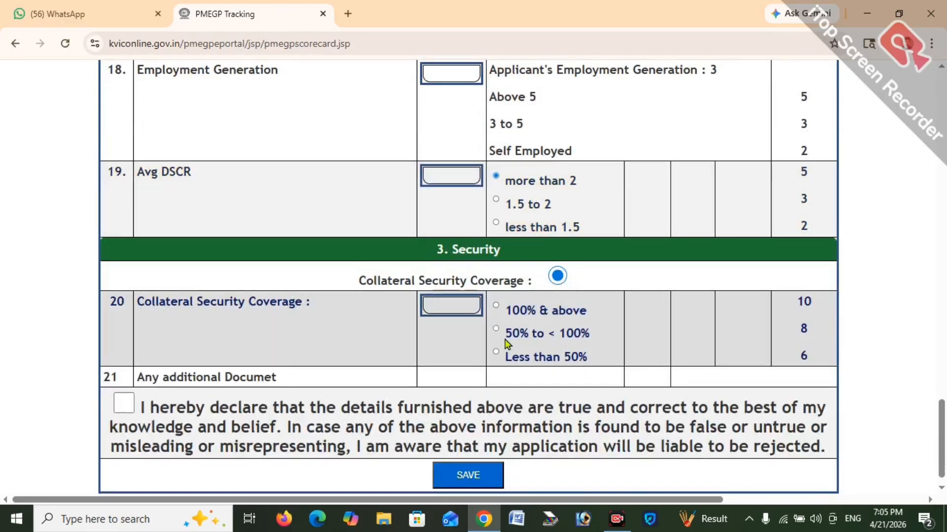
pyautogui.click(496, 305)
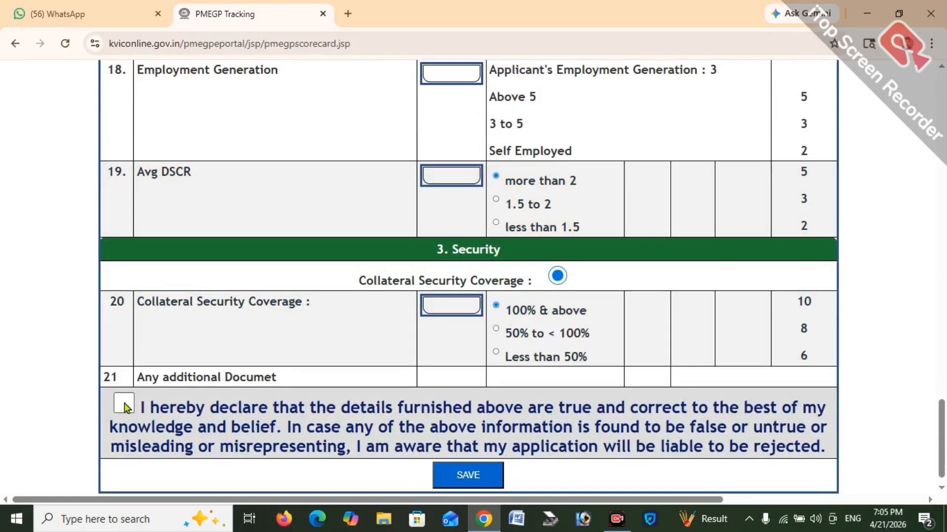
# Accept the declaration that the details are true and save the score card.
pyautogui.click(125, 404)
pyautogui.click(465, 484)
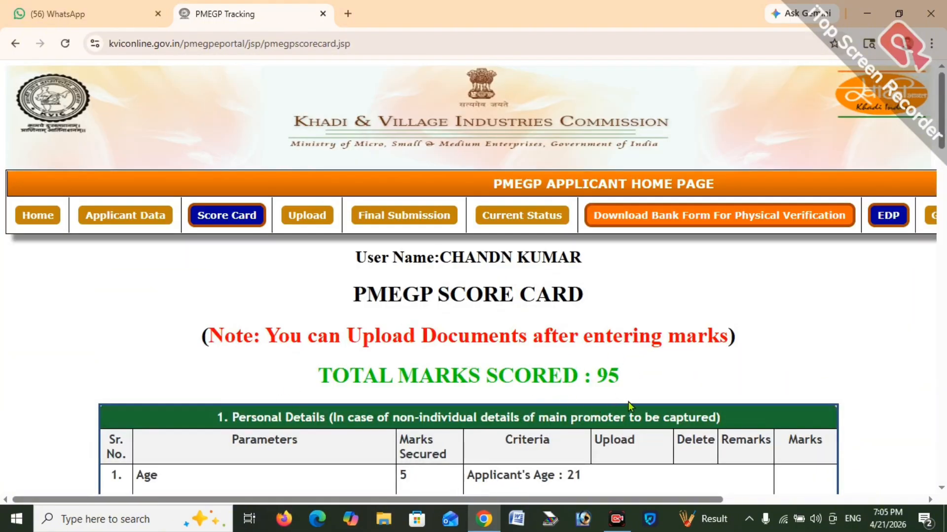
pyautogui.scroll(-2, 584, 387)
pyautogui.scroll(2, 587, 385)
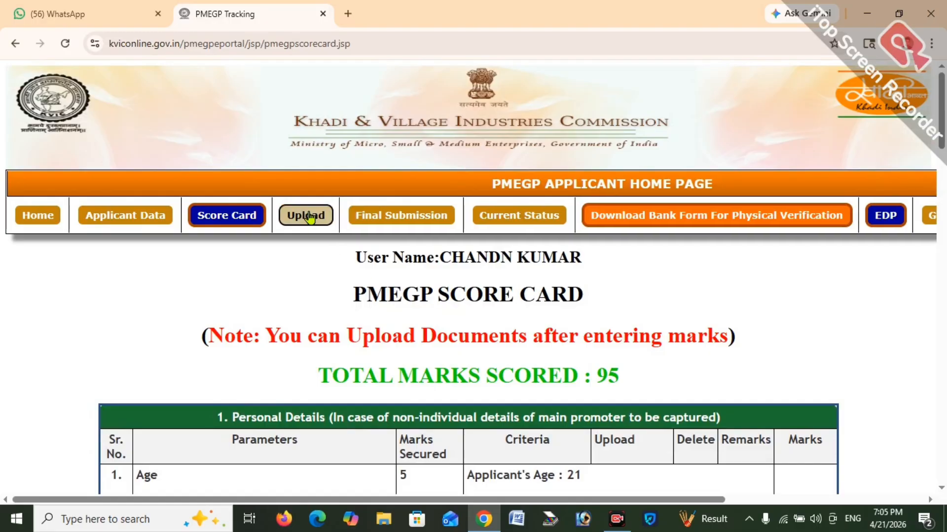
# In the applicant's EDP details, choose Offline EDP as the training mode and Post EDP (after Bank Sanction) as the type.
pyautogui.click(889, 220)
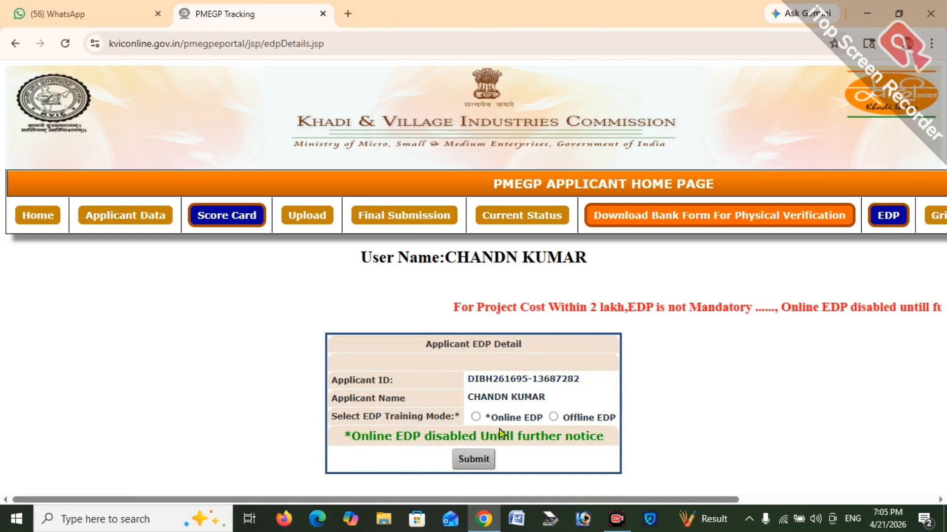
pyautogui.click(475, 415)
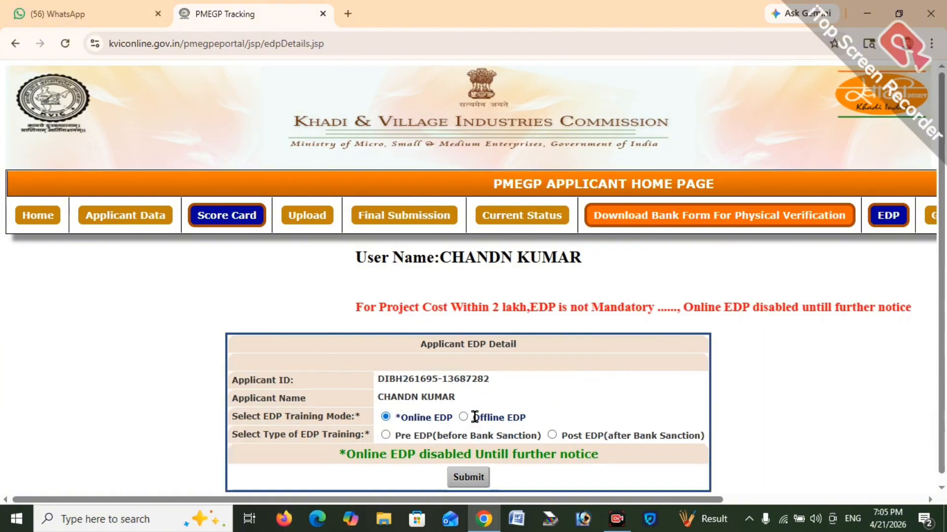
pyautogui.scroll(-1, 384, 464)
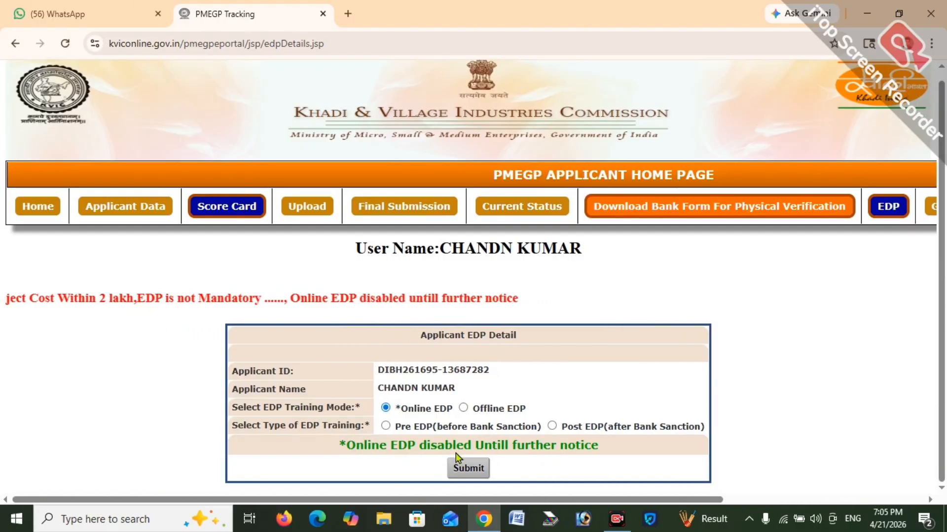
pyautogui.click(464, 408)
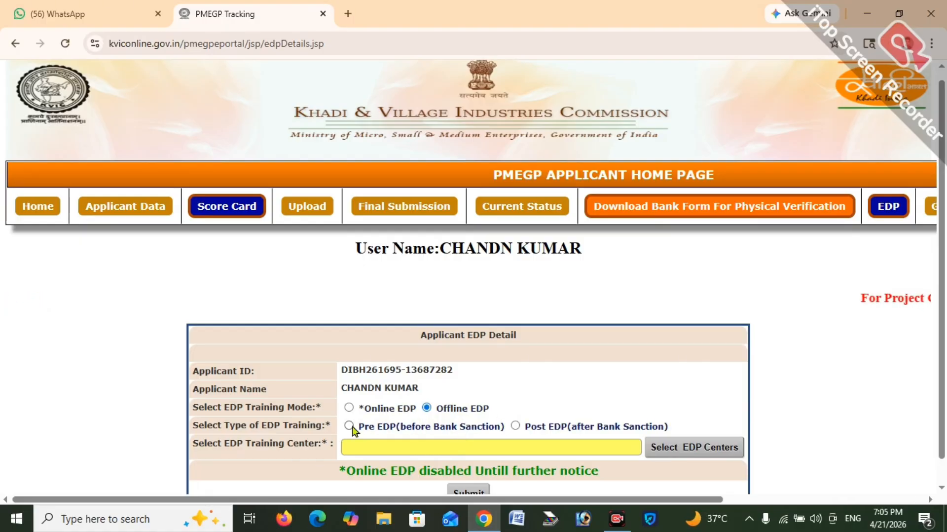
pyautogui.click(515, 425)
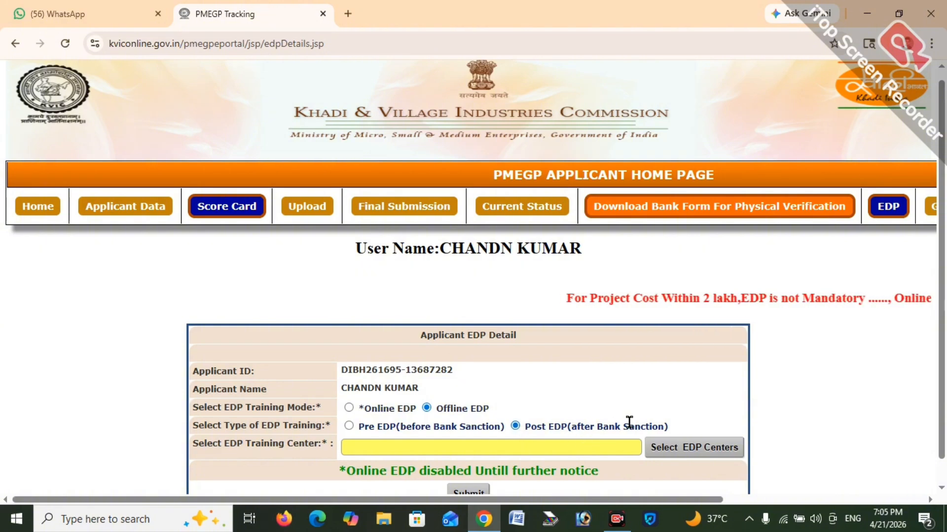
# Search the EDP centers in the BANKA district and select EDP-UCO-BANKA as the training center.
pyautogui.click(688, 450)
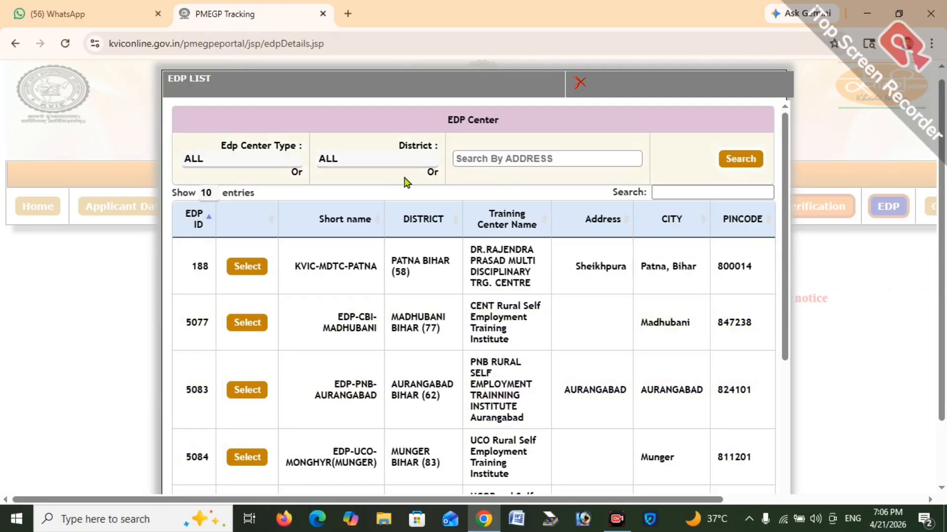
pyautogui.click(373, 161)
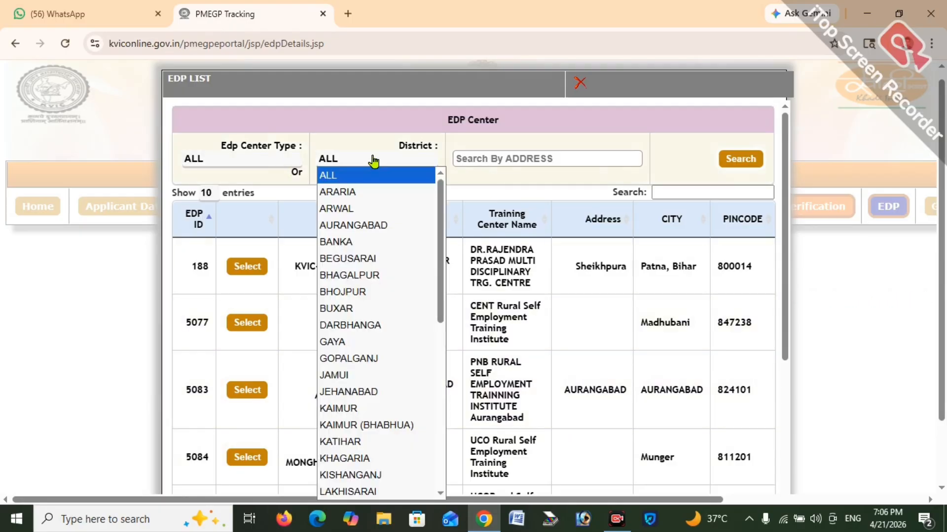
pyautogui.click(393, 208)
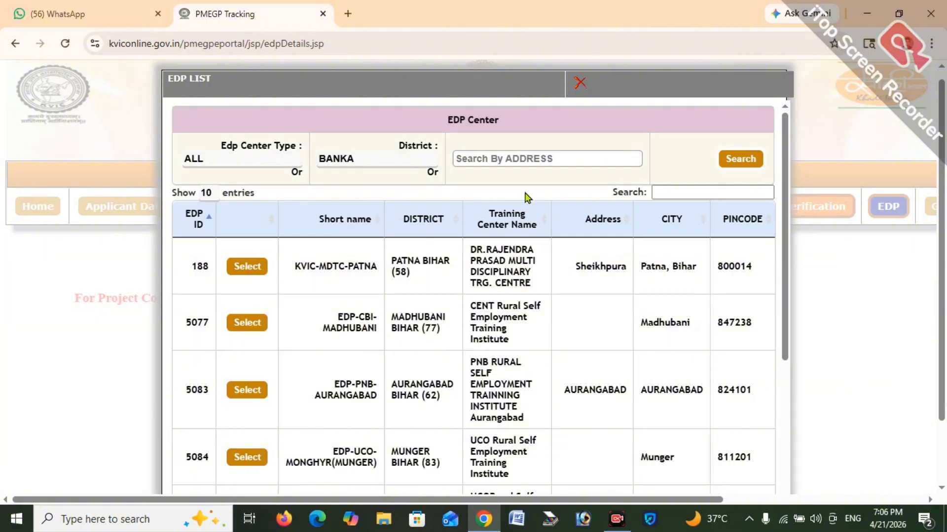
pyautogui.click(739, 161)
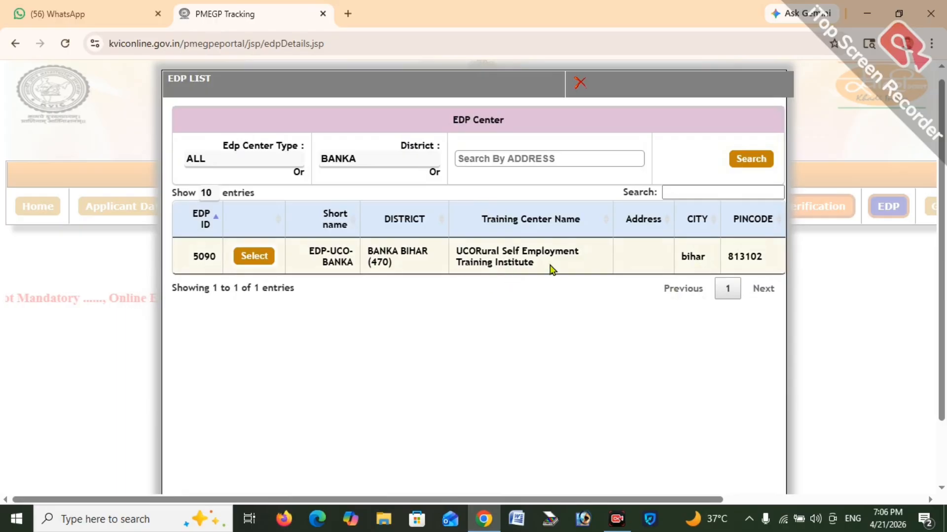
pyautogui.click(256, 251)
# Submit the applicant's EDP details.
pyautogui.scroll(-1, 595, 394)
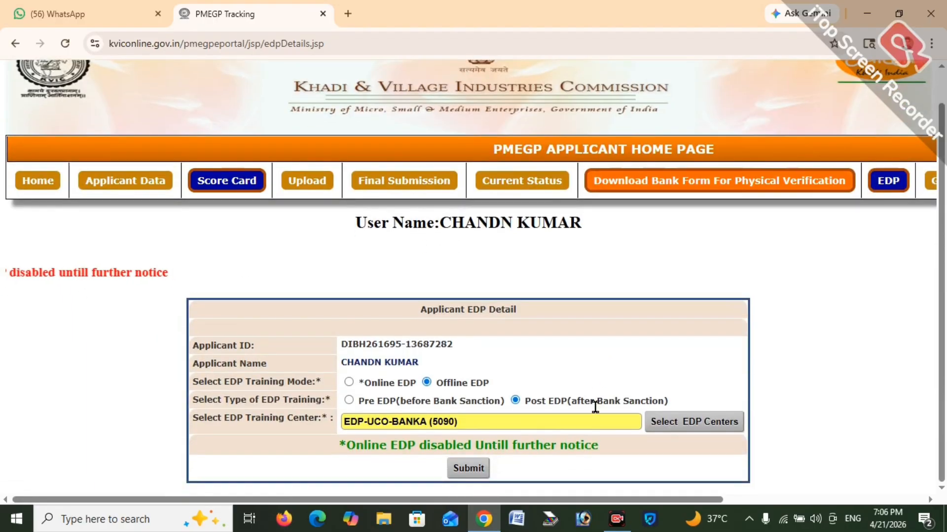
pyautogui.click(477, 468)
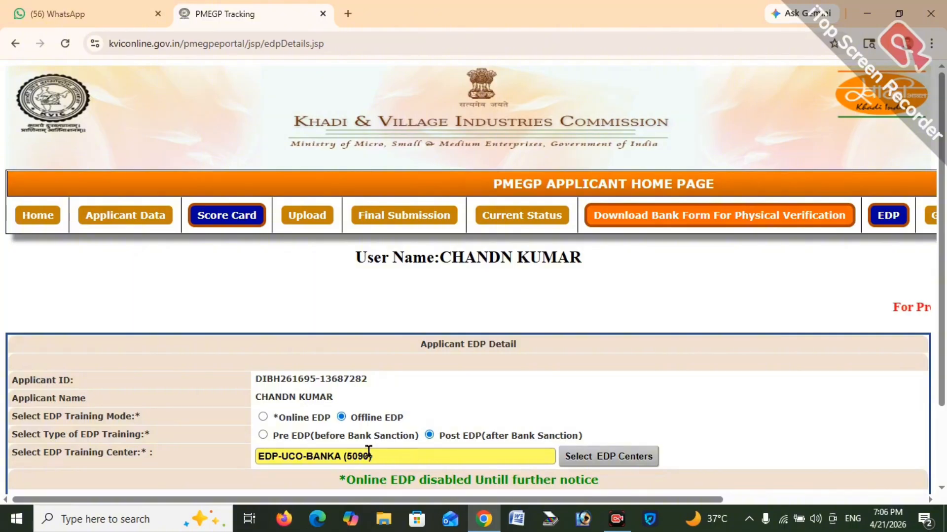
pyautogui.scroll(-2, 467, 392)
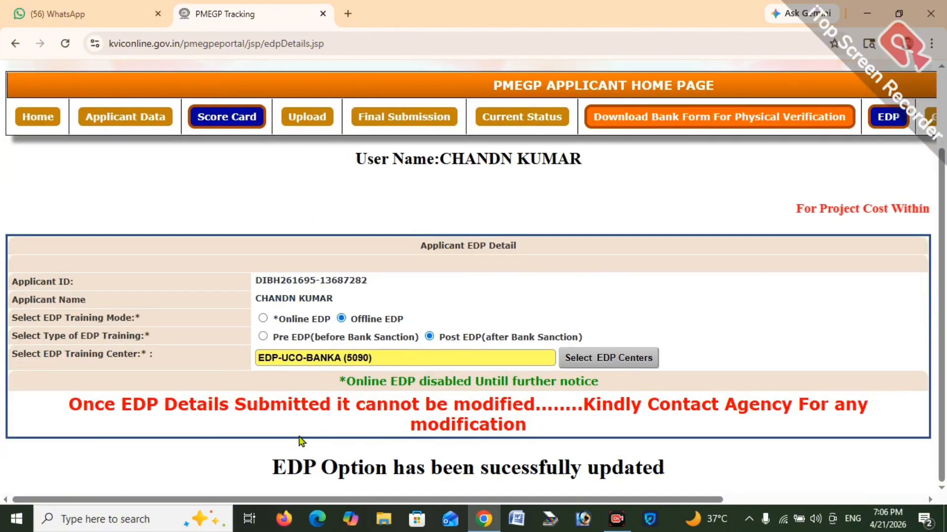
pyautogui.scroll(2, 659, 455)
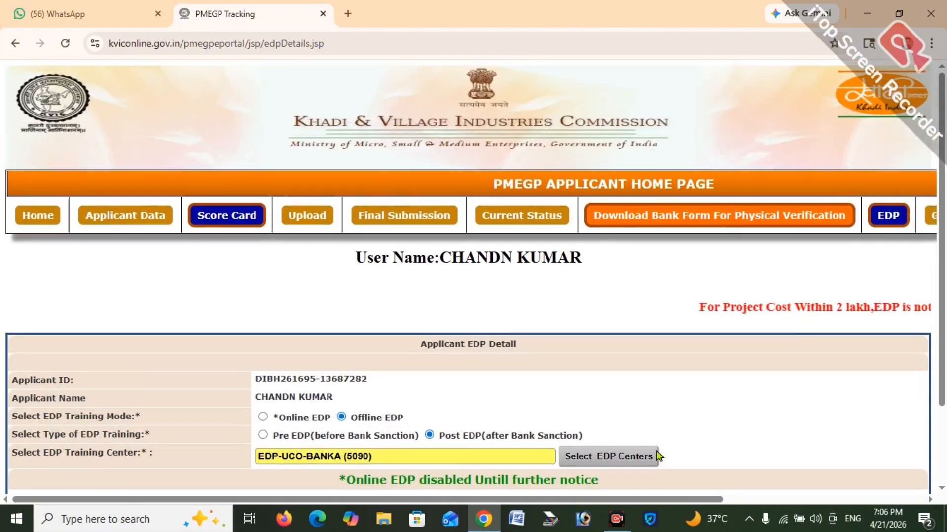
# Open the document upload form and review the list of required documents.
pyautogui.click(312, 223)
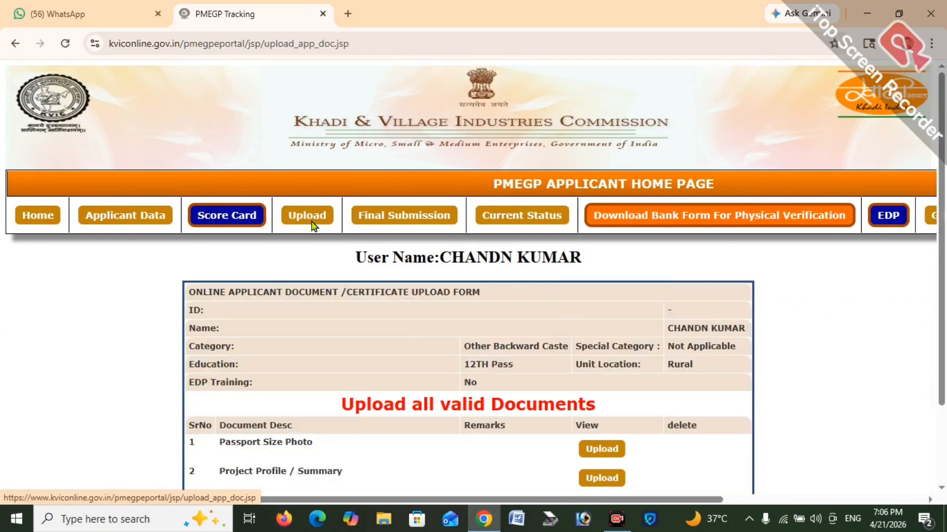
pyautogui.scroll(-1, 352, 331)
pyautogui.scroll(-1, 358, 338)
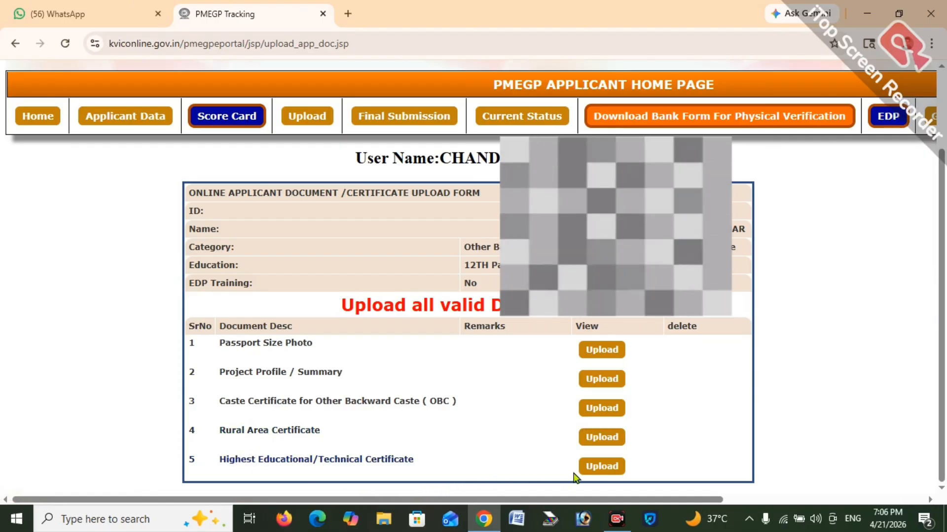
pyautogui.scroll(1, 577, 473)
pyautogui.scroll(-1, 562, 466)
# Switch to the pmegp project profile.pdf in Edge and examine the blank Project Profile form's fields from beginning to end.
pyautogui.hotkey('alt', 'Tab')
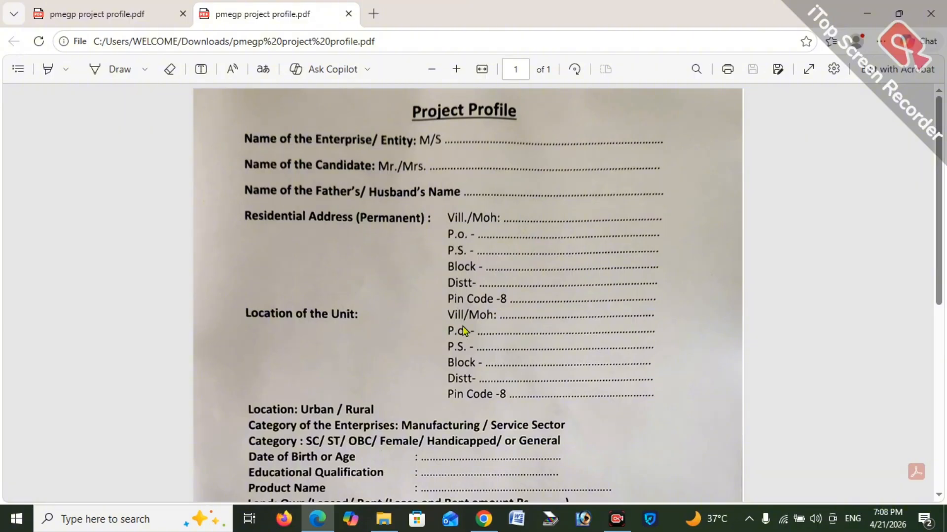
pyautogui.scroll(-5, 486, 325)
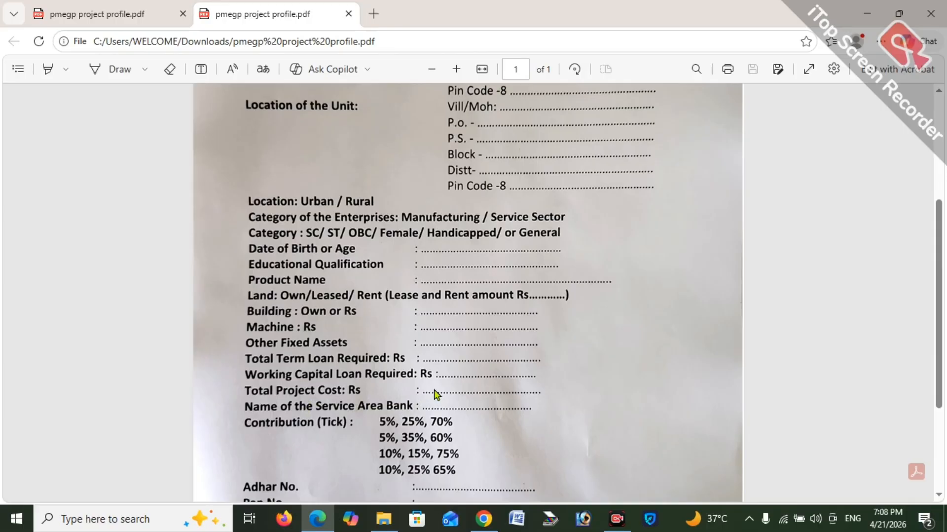
pyautogui.scroll(-2, 477, 395)
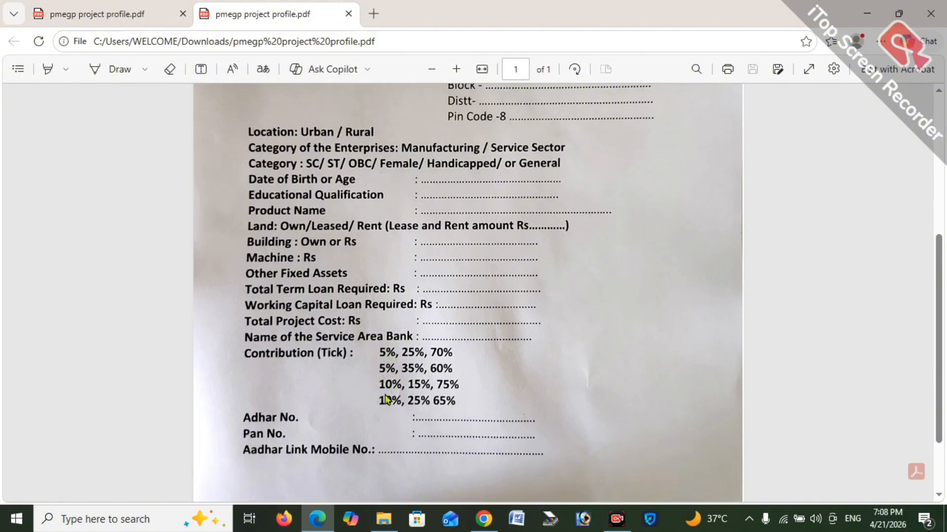
pyautogui.scroll(-2, 389, 402)
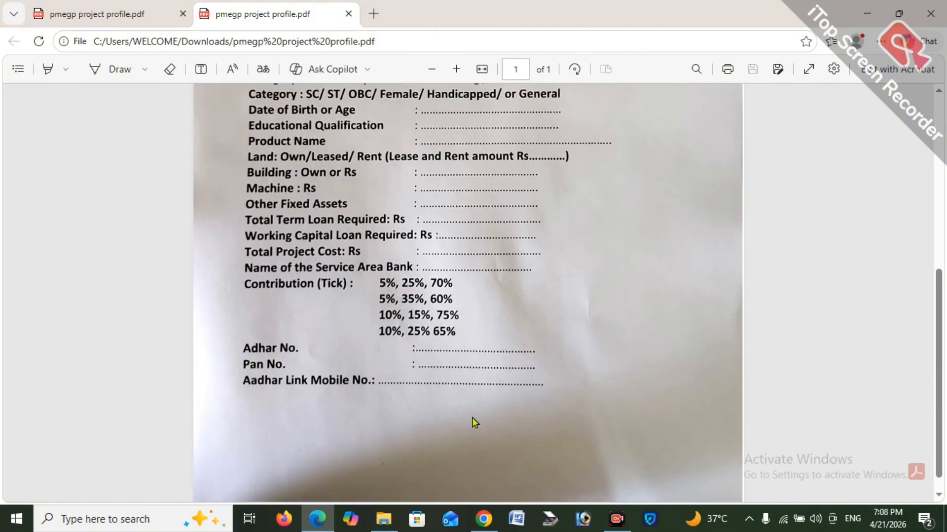
pyautogui.scroll(5, 472, 417)
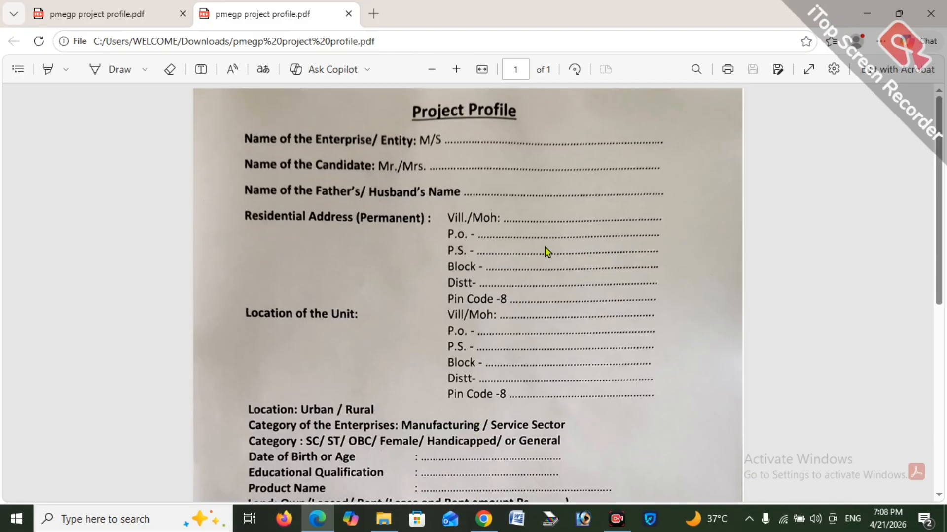
pyautogui.scroll(-10, 545, 248)
pyautogui.scroll(10, 541, 253)
# Switch back to the PMEGP portal in Chrome and upload the chosen WhatsApp JPEG as the Passport Size Photo.
pyautogui.click(484, 518)
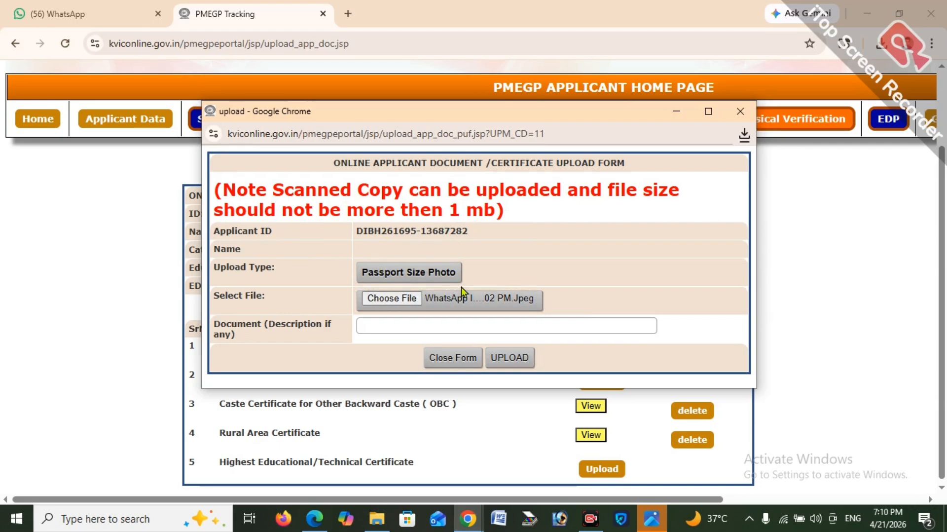
pyautogui.click(507, 362)
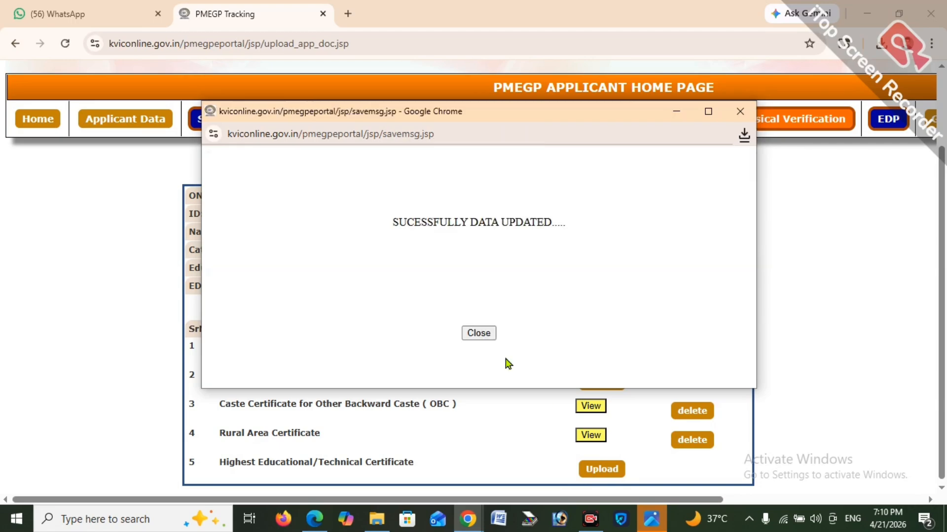
# Dismiss the photo upload confirmation and check the upload form for the Project Profile / Summary, leaving it without a file.
pyautogui.click(740, 111)
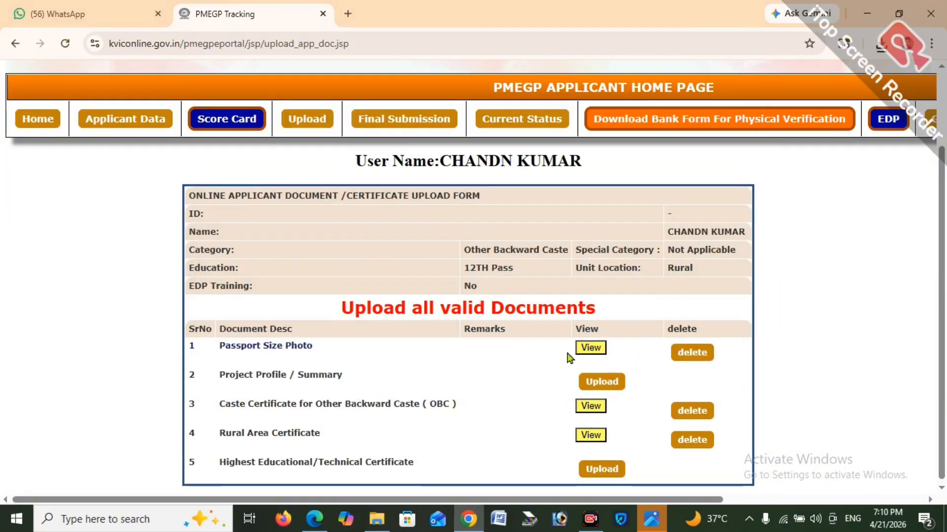
pyautogui.click(601, 388)
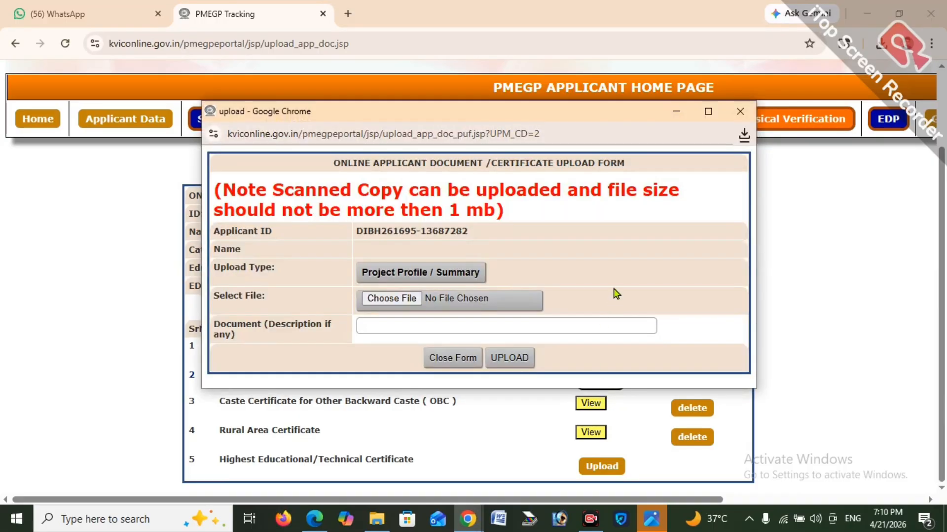
pyautogui.click(740, 111)
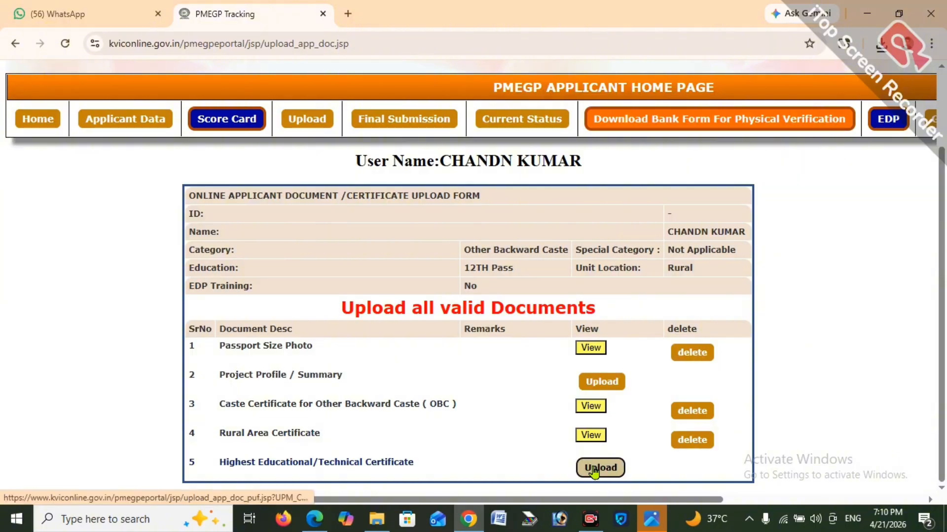
# Upload the applicant's inter (1) PDF from Downloads as the Highest Educational/Technical Certificate and dismiss the confirmation.
pyautogui.click(595, 471)
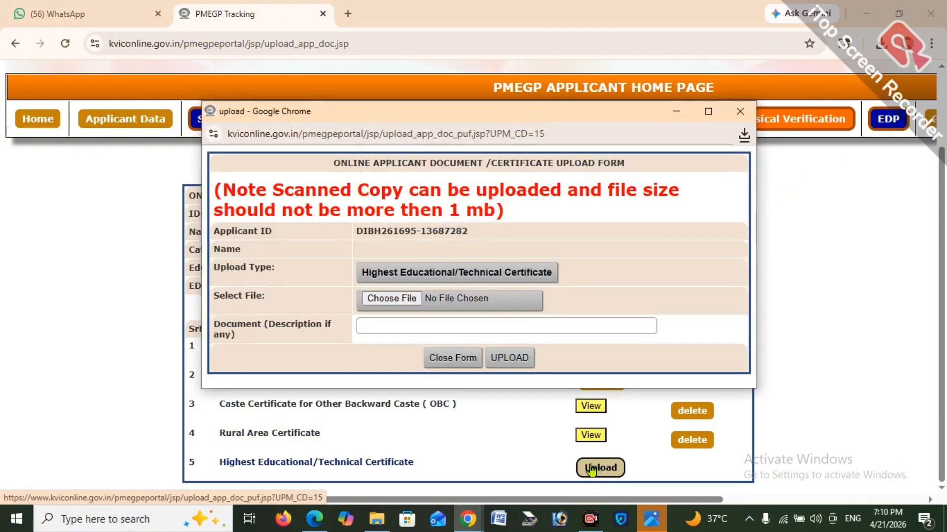
pyautogui.click(394, 300)
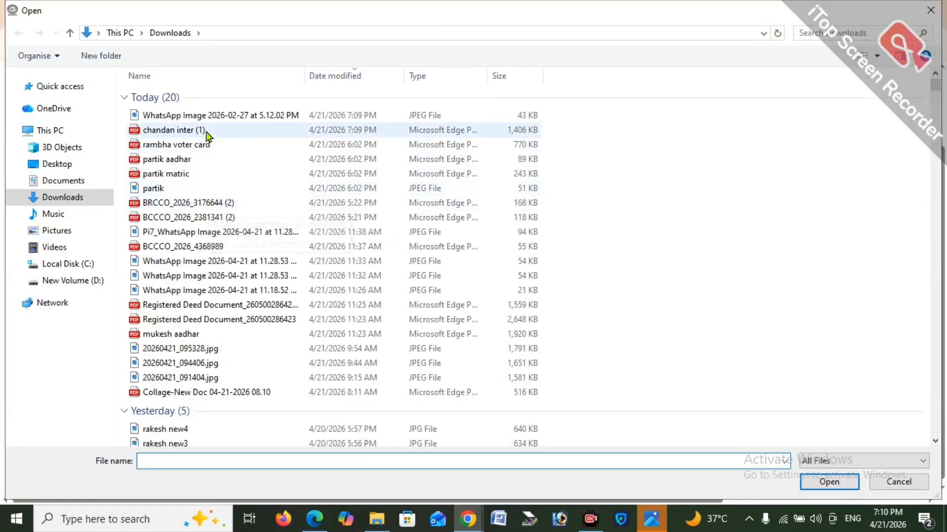
pyautogui.doubleClick(206, 131)
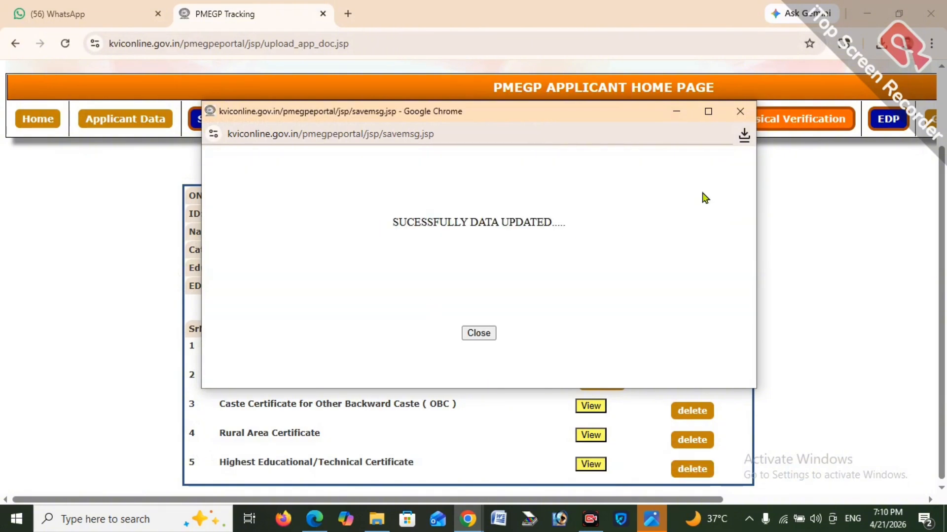
pyautogui.click(740, 111)
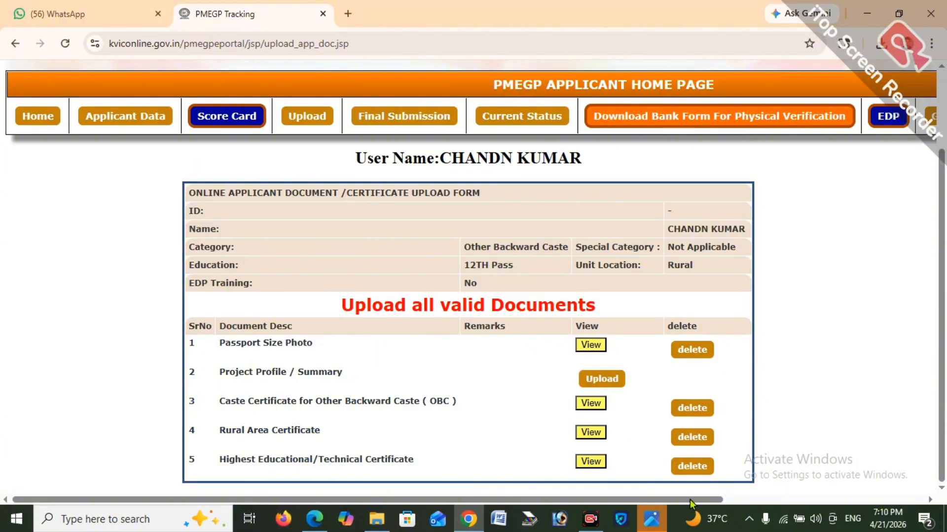
pyautogui.click(594, 527)
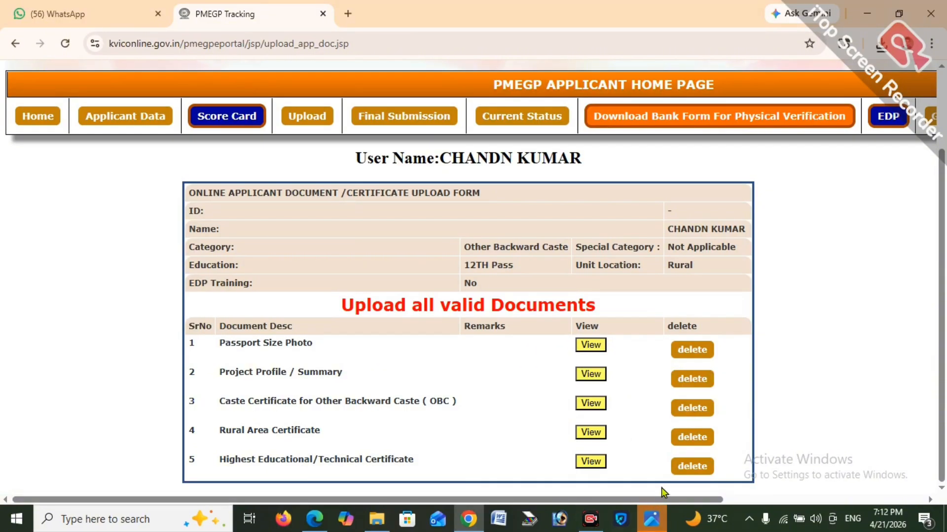
# Try to make the final submission of the application and read the reasons listed in the PMEGP System Validation Report.
pyautogui.click(403, 123)
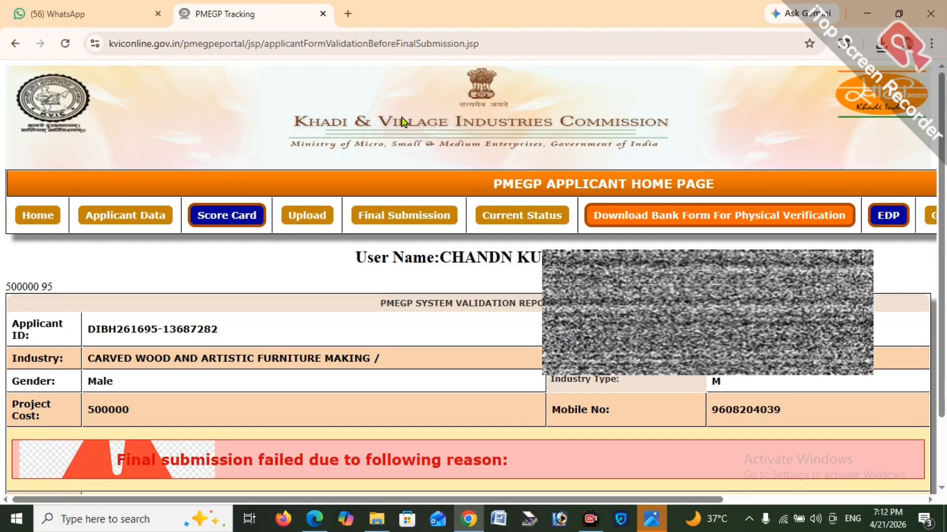
pyautogui.scroll(-2, 399, 163)
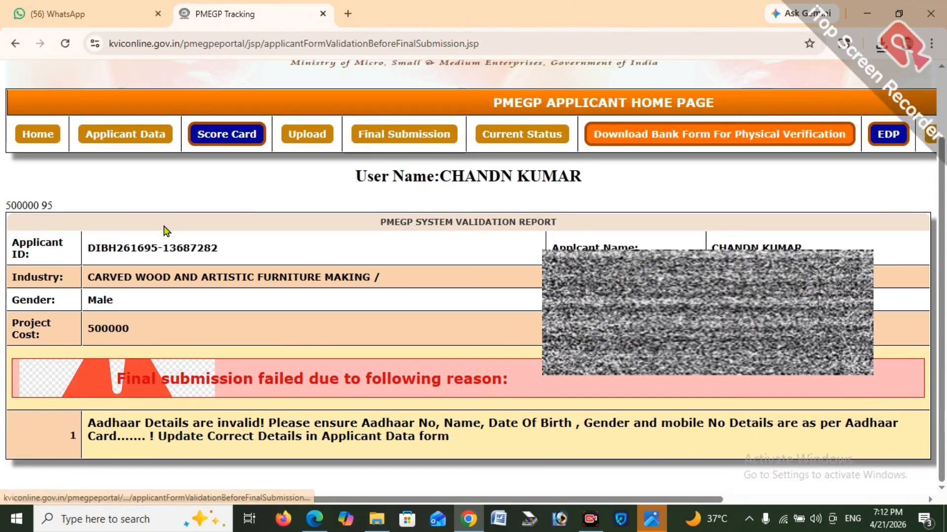